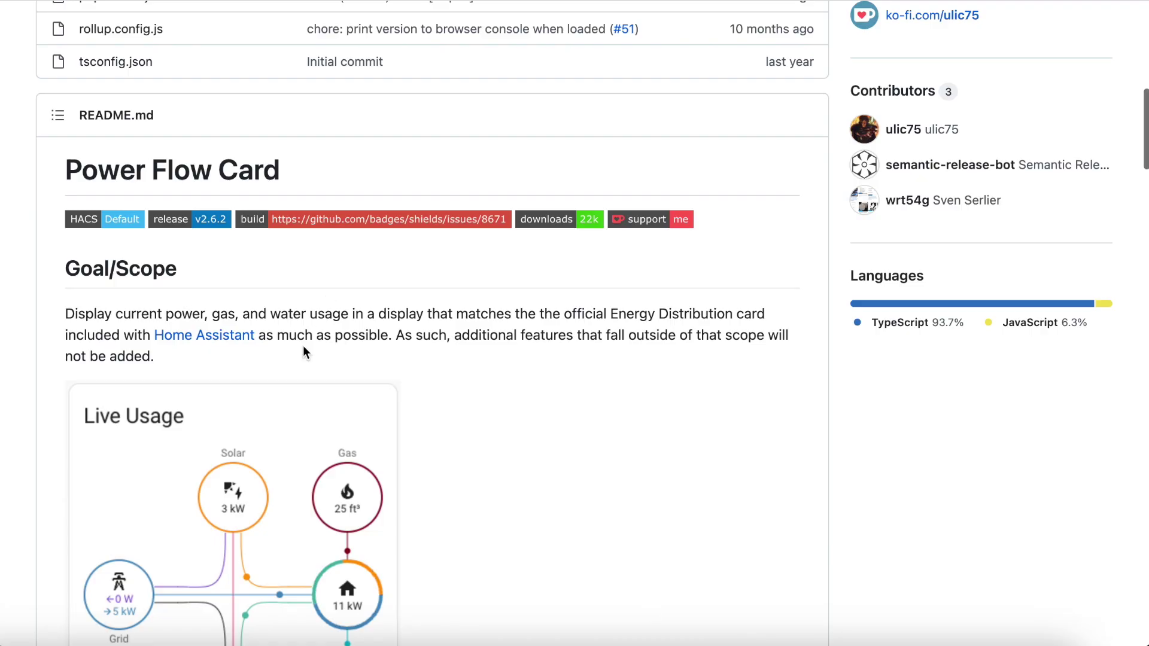
- Highlight the README sentence saying features outside the card's scope will not be added
{"action": "mouse_move", "coordinate": [286, 364]}
{"action": "left_mouse_down"}
{"action": "mouse_move", "coordinate": [397, 317]}
{"action": "mouse_move", "coordinate": [396, 335]}
{"action": "left_mouse_up"}
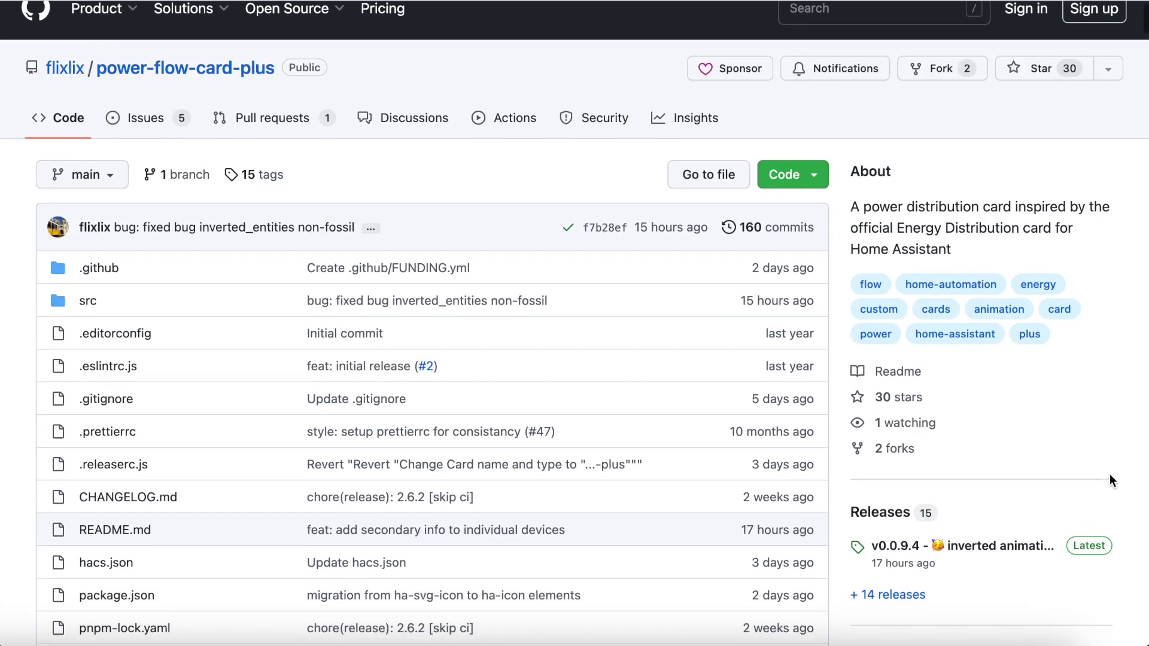
{"action": "scroll", "coordinate": [1109, 475], "scroll_direction": "down", "scroll_amount": 6}
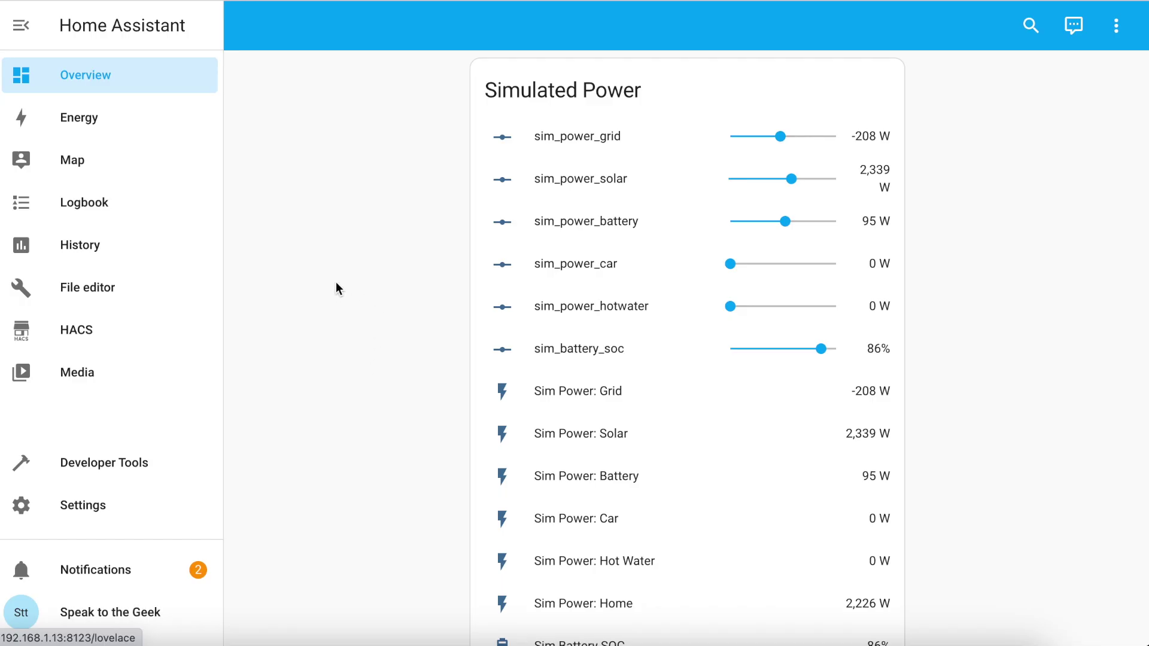
- Register the pasted power-flow-card-plus repo URL as a Lovelace custom repository in HACS
{"action": "left_click", "coordinate": [86, 339]}
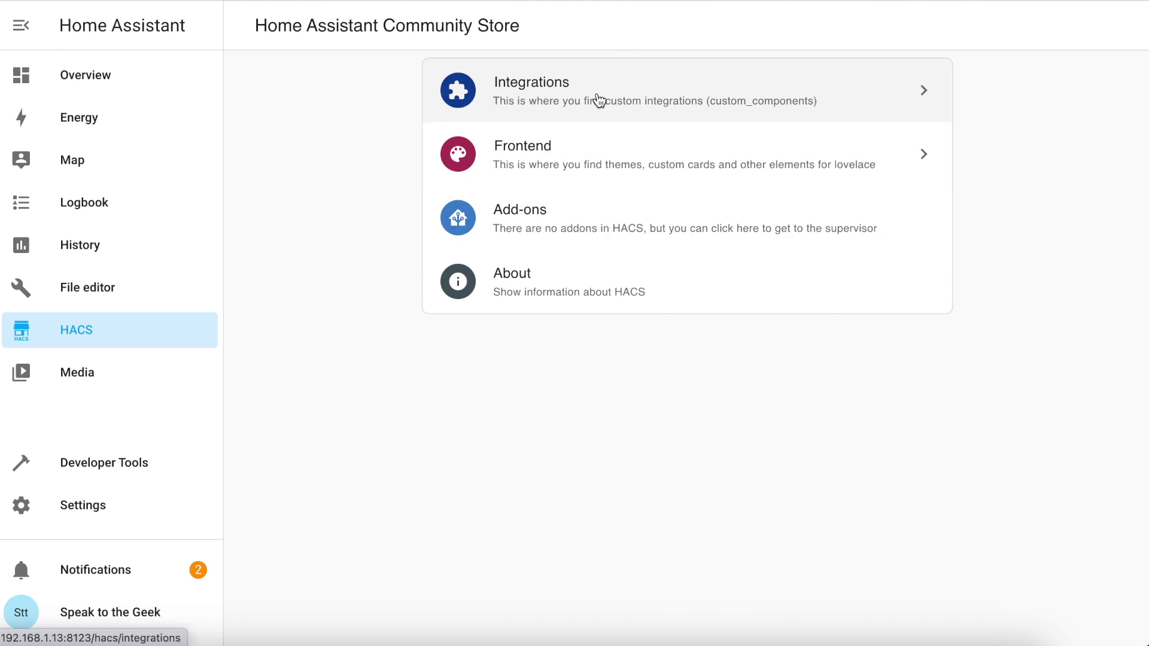
{"action": "left_click", "coordinate": [598, 99]}
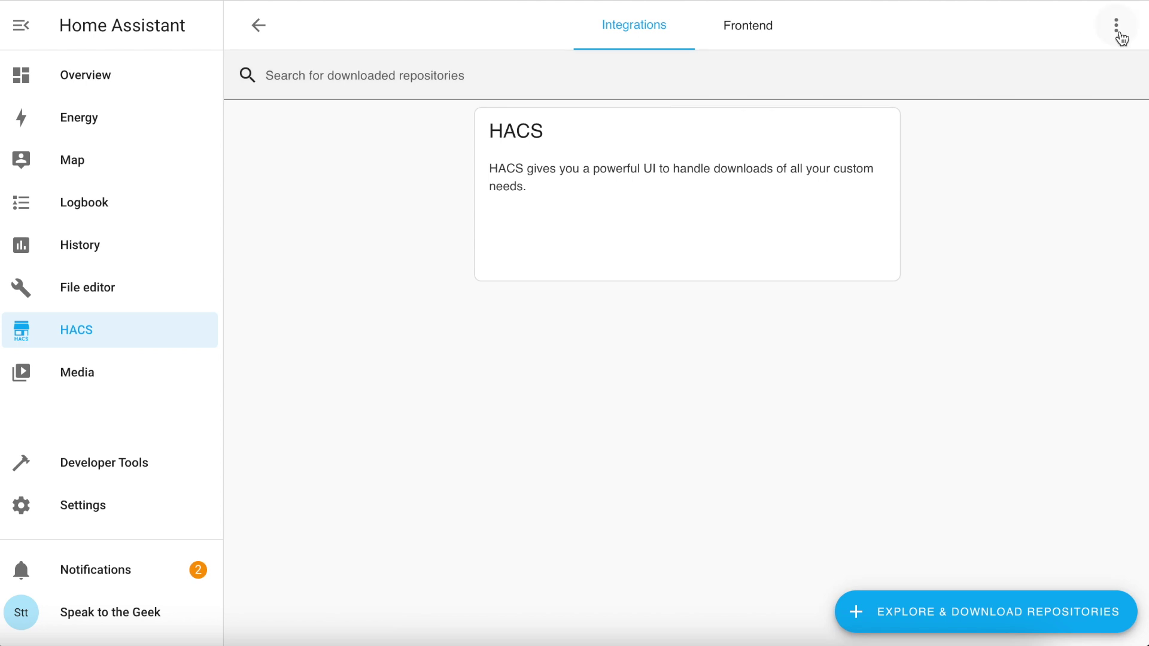
{"action": "left_click", "coordinate": [1116, 26]}
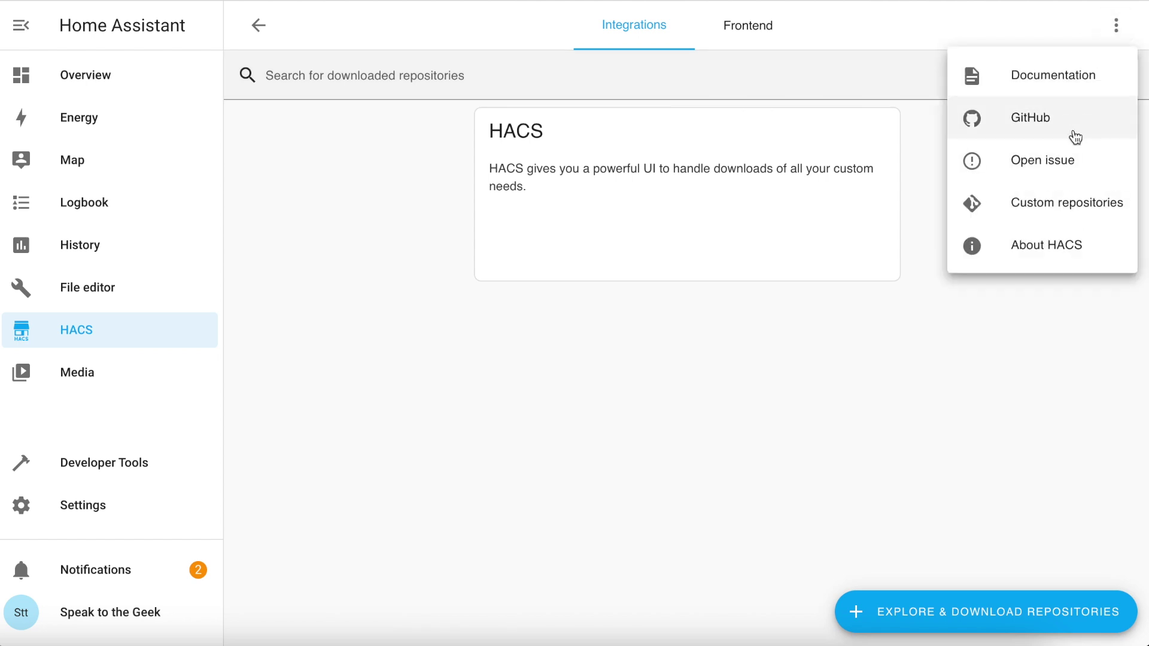
{"action": "left_click", "coordinate": [1070, 208]}
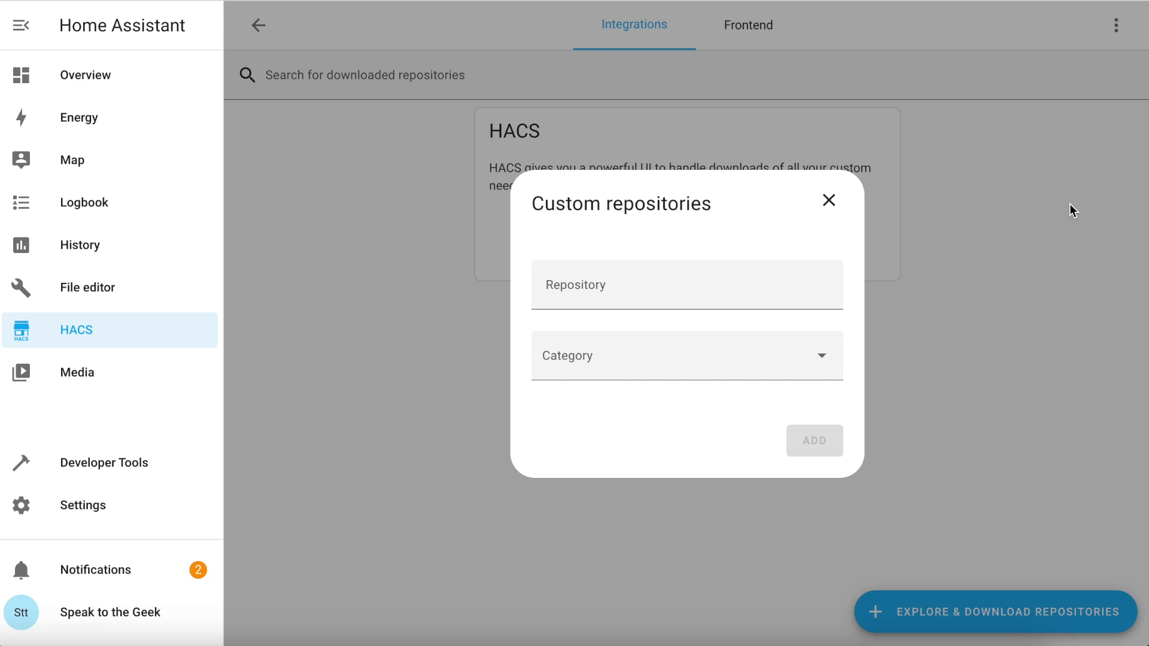
{"action": "left_click", "coordinate": [616, 295]}
{"action": "type", "text": "https://github.com/flixlix/power-flow-card-plus"}
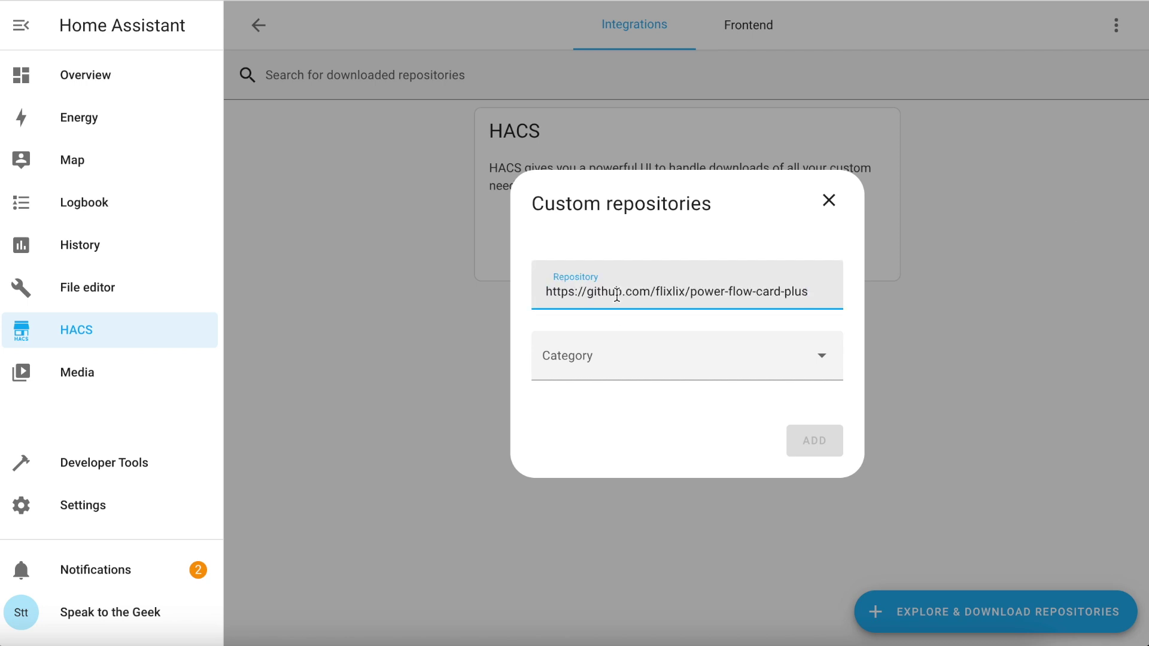
{"action": "left_click", "coordinate": [827, 363]}
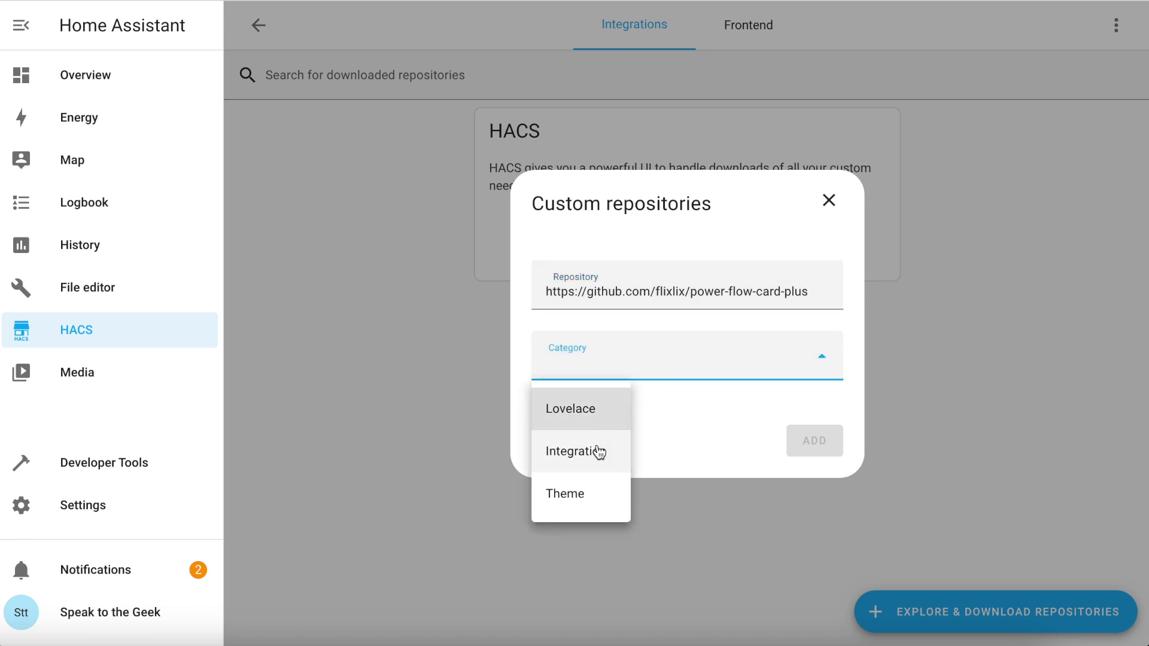
{"action": "left_click", "coordinate": [583, 419]}
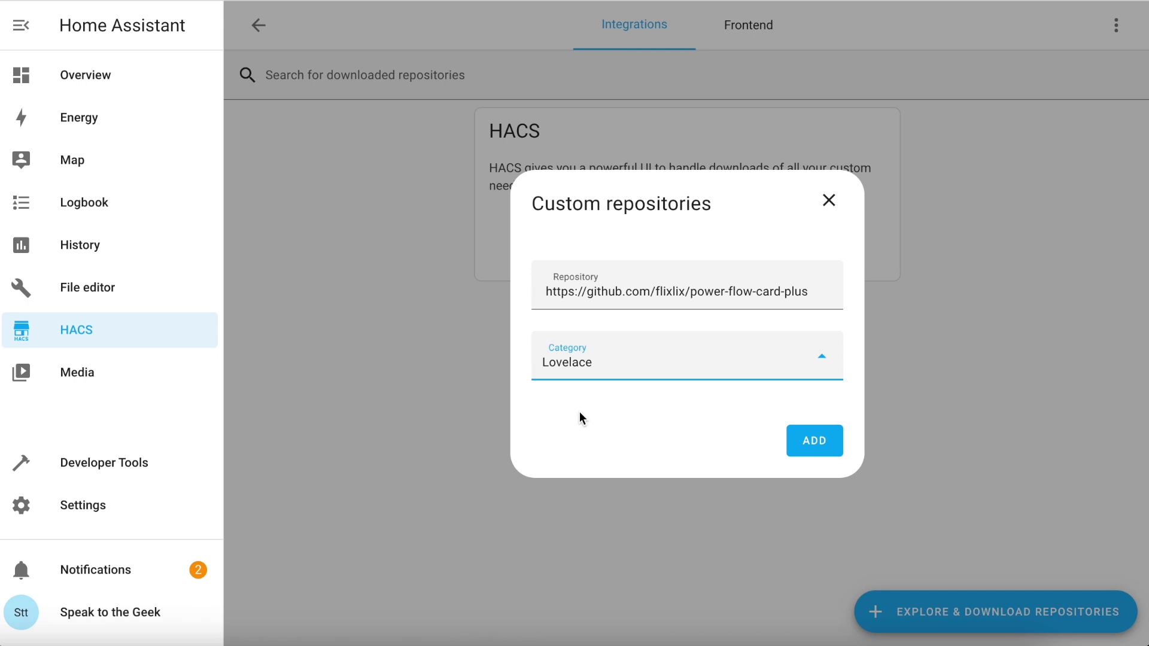
{"action": "left_click", "coordinate": [831, 446]}
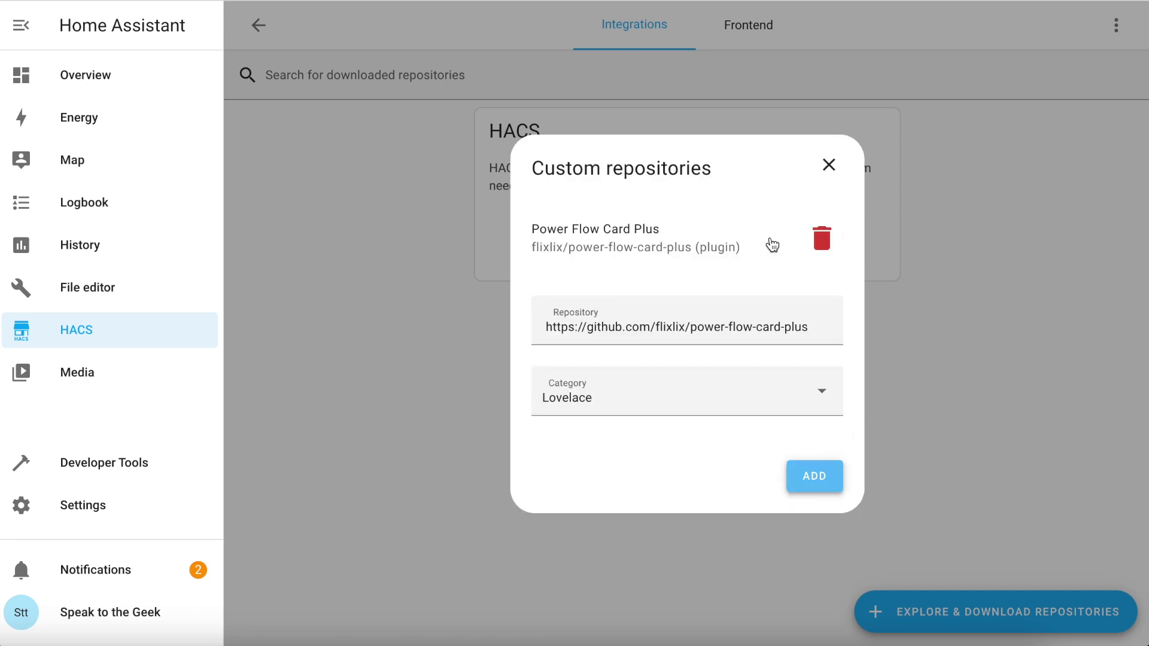
{"action": "left_click", "coordinate": [836, 167]}
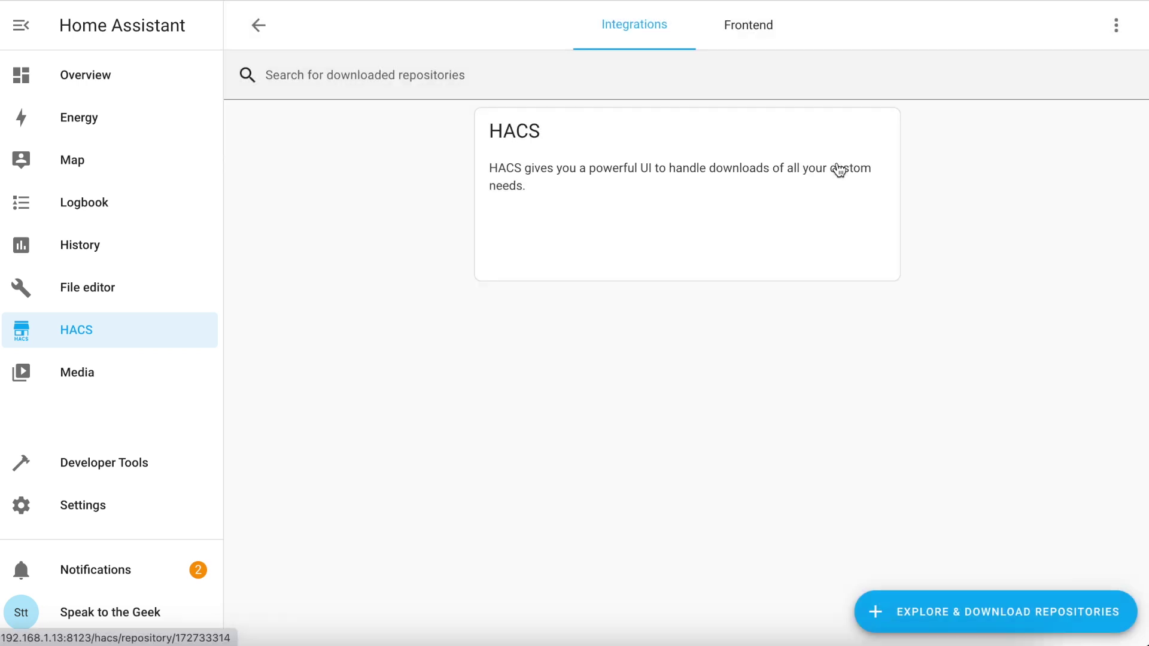
- Download Power Flow Card Plus v0.0.9.4 from HACS Frontend and reload the browser
{"action": "left_click", "coordinate": [755, 29]}
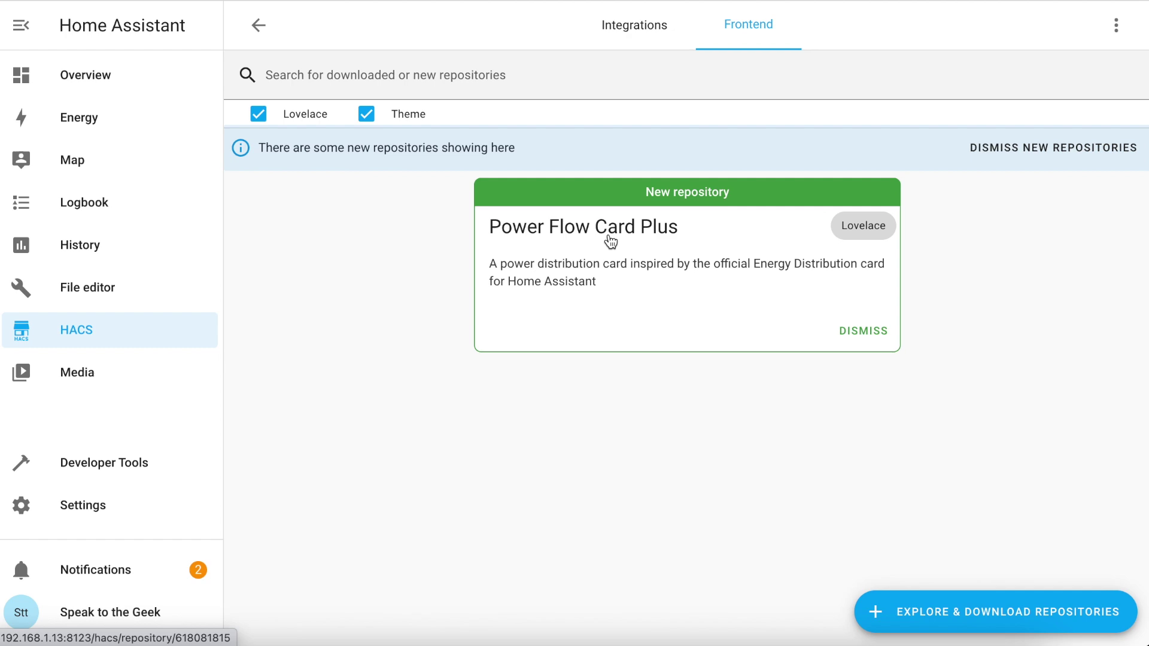
{"action": "left_click", "coordinate": [630, 235]}
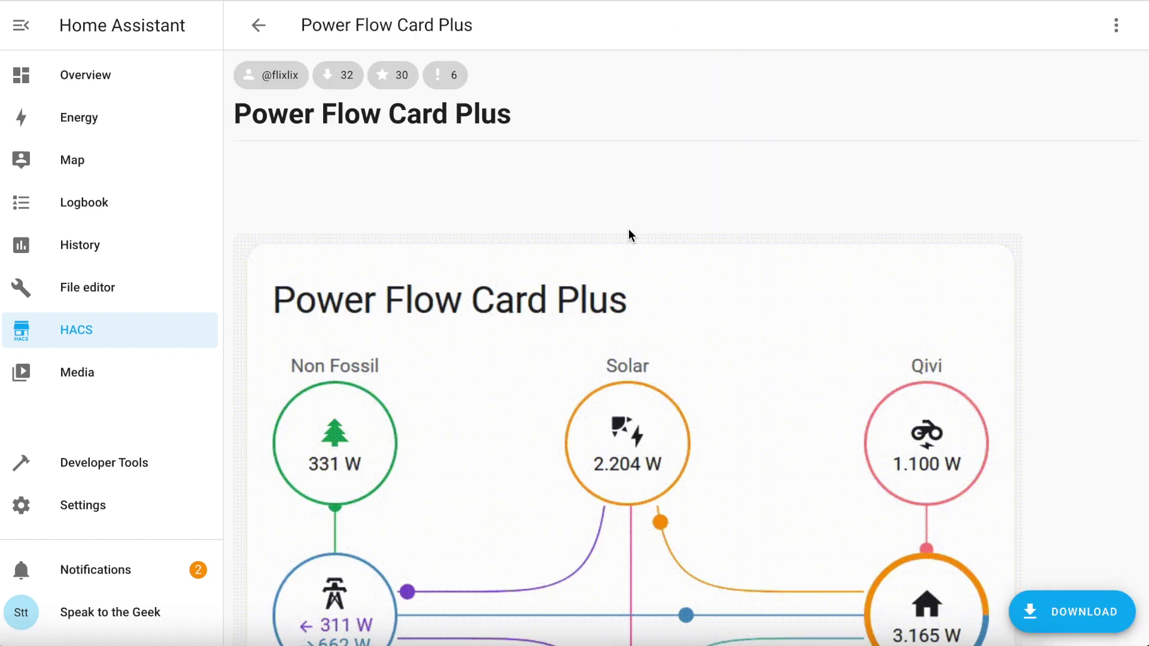
{"action": "left_click", "coordinate": [1065, 609]}
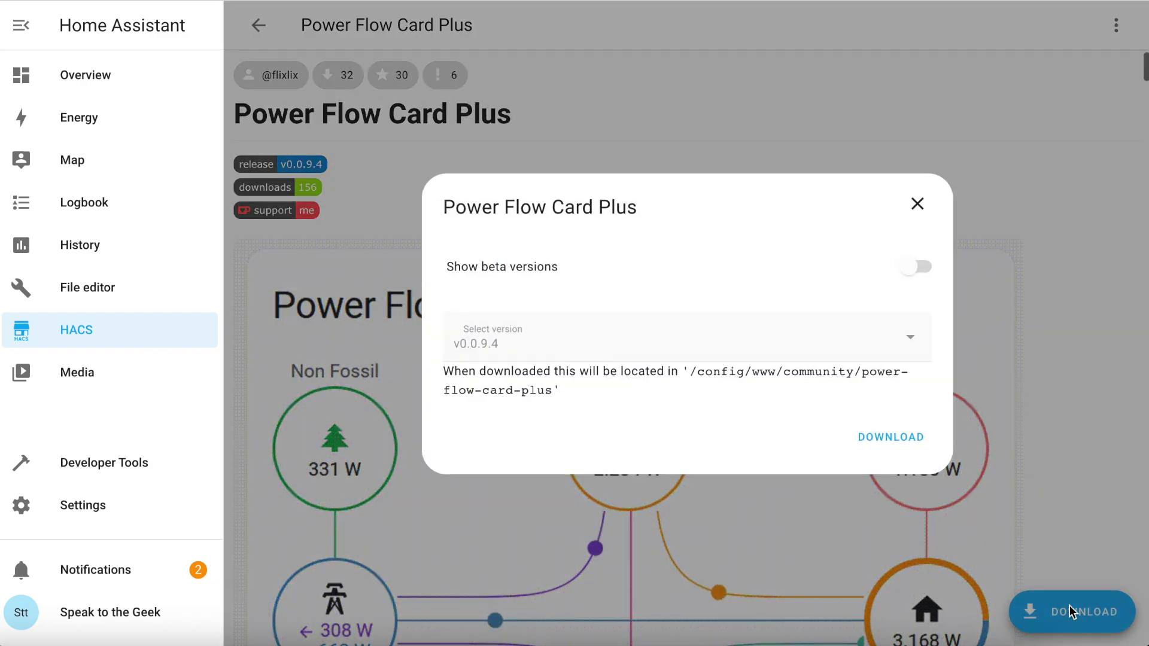
{"action": "left_click", "coordinate": [892, 440]}
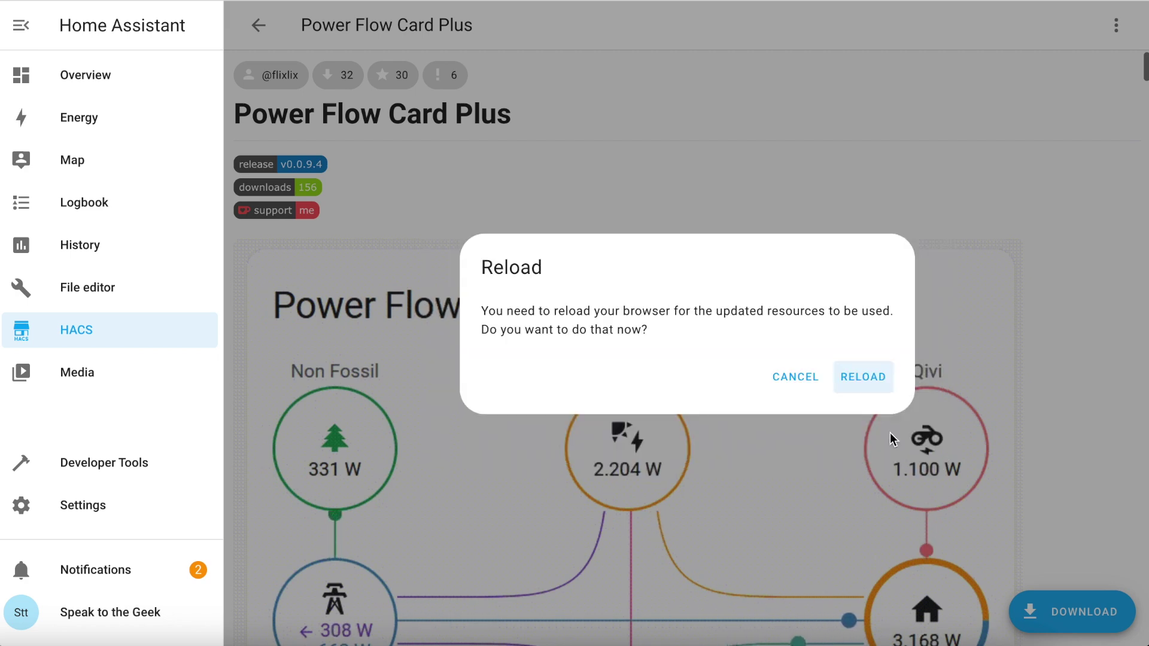
{"action": "left_click", "coordinate": [866, 378]}
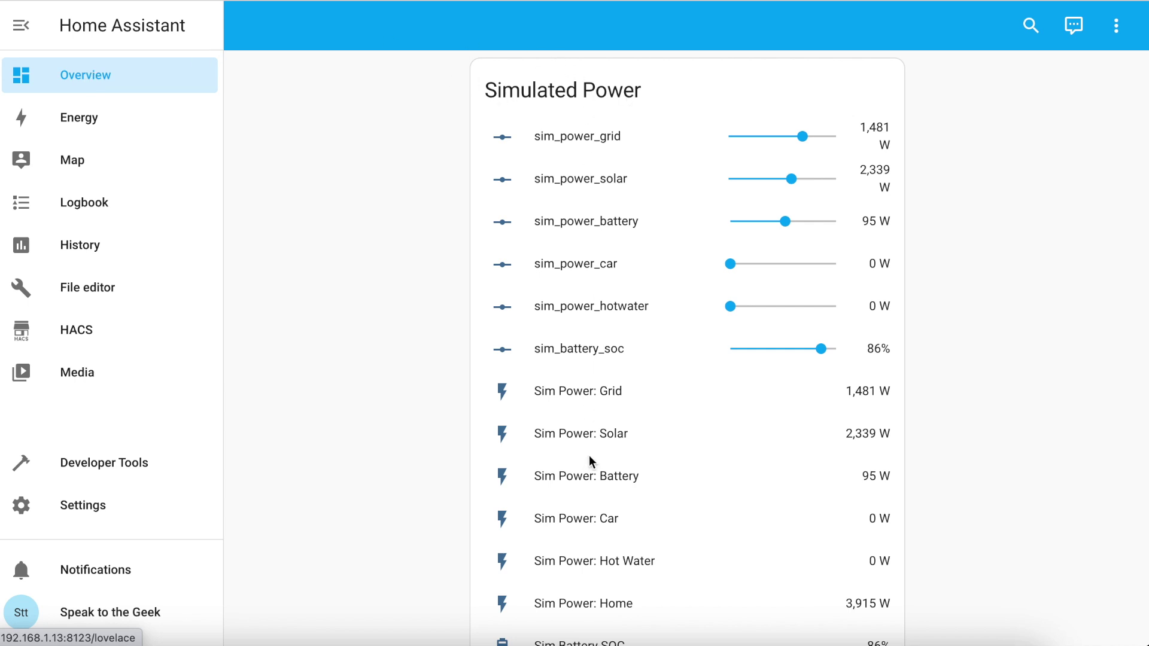
{"action": "scroll", "coordinate": [588, 454], "scroll_direction": "down", "scroll_amount": 1}
{"action": "scroll", "coordinate": [589, 455], "scroll_direction": "up", "scroll_amount": 1}
{"action": "scroll", "coordinate": [589, 382], "scroll_direction": "down", "scroll_amount": 1}
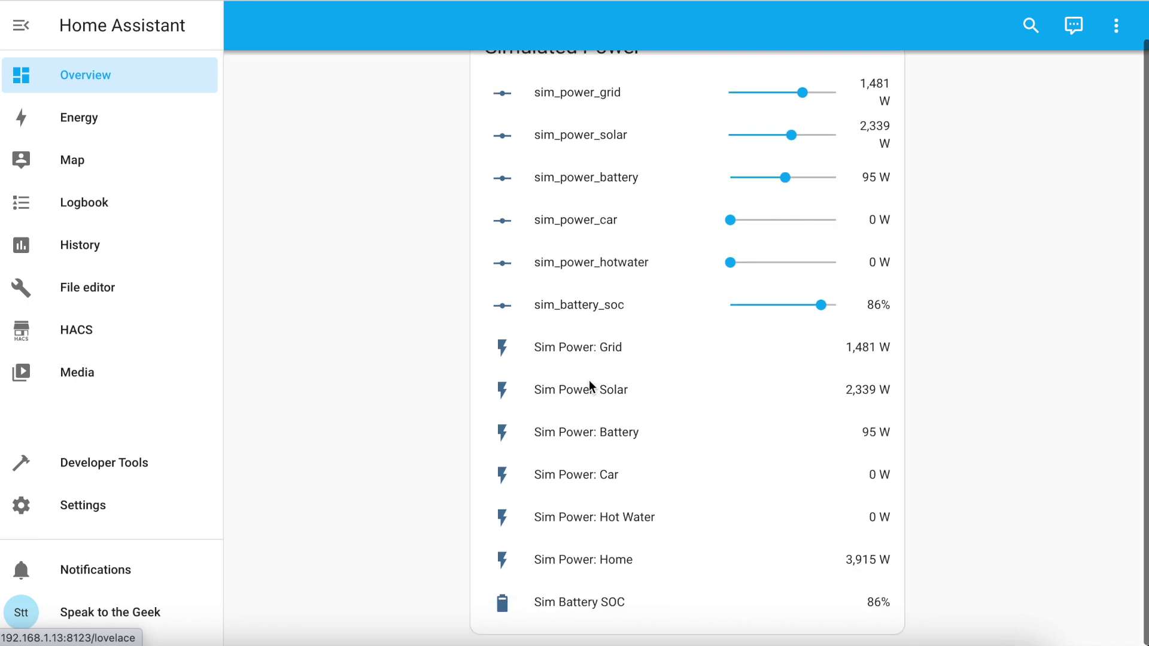
{"action": "scroll", "coordinate": [589, 382], "scroll_direction": "up", "scroll_amount": 1}
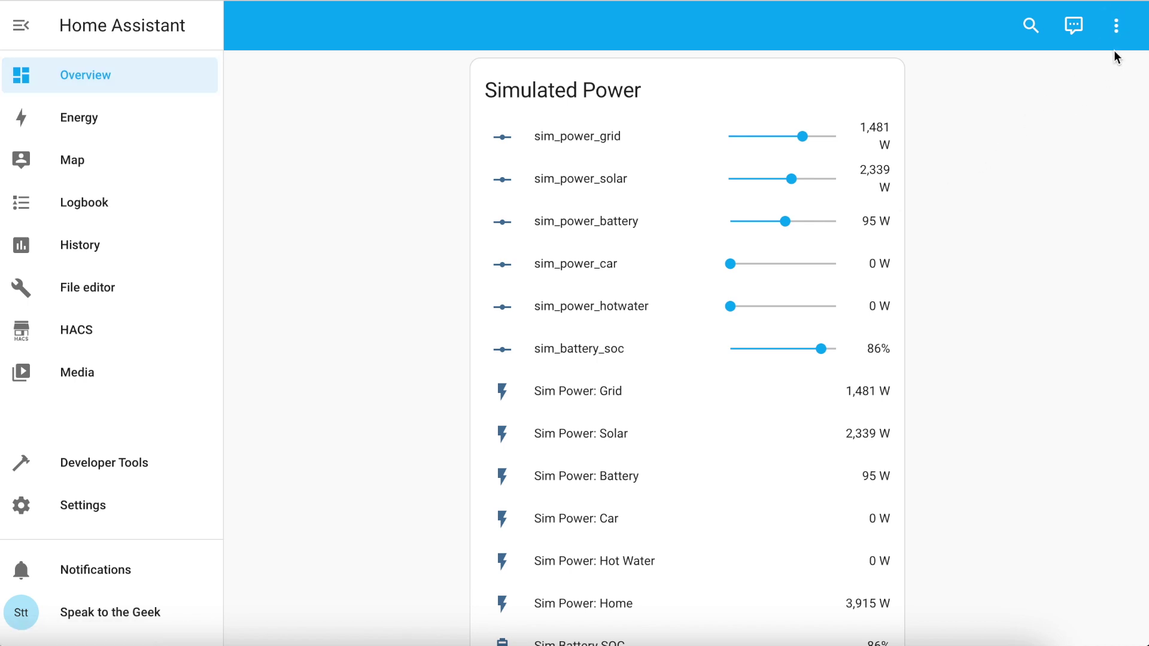
{"action": "left_click", "coordinate": [1118, 25]}
- Add a Power Flow Card Plus card to the Home view, replacing its config with the full YAML
{"action": "left_click", "coordinate": [1089, 71]}
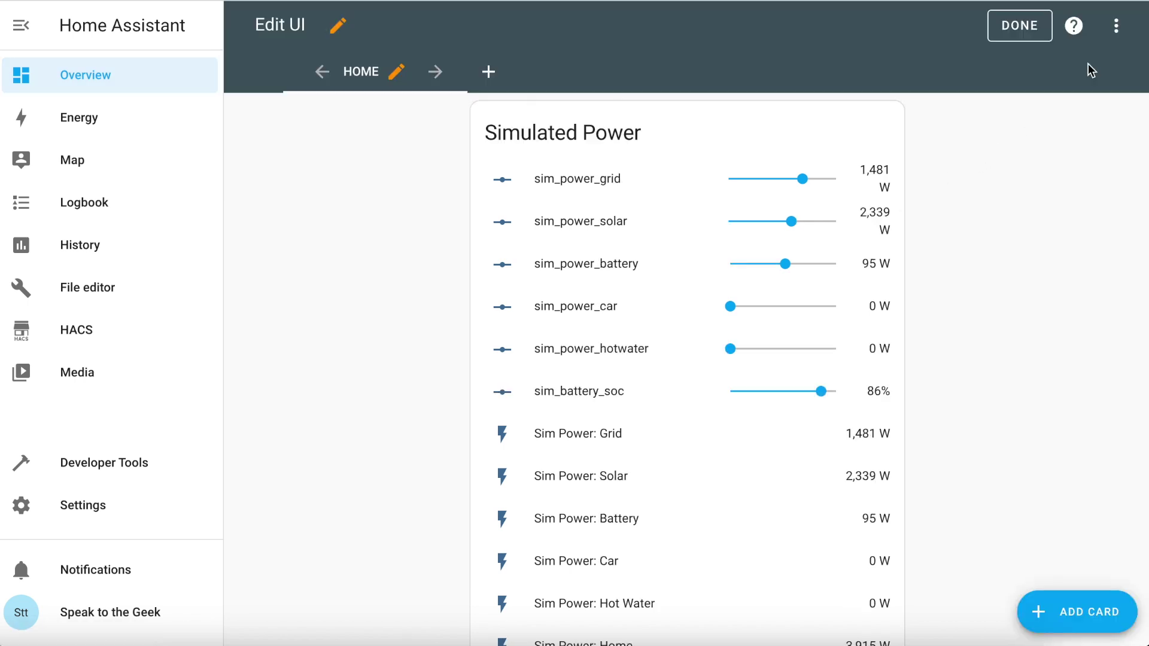
{"action": "left_click", "coordinate": [1071, 622]}
{"action": "scroll", "coordinate": [452, 473], "scroll_direction": "down", "scroll_amount": 5}
{"action": "scroll", "coordinate": [453, 475], "scroll_direction": "down", "scroll_amount": 5}
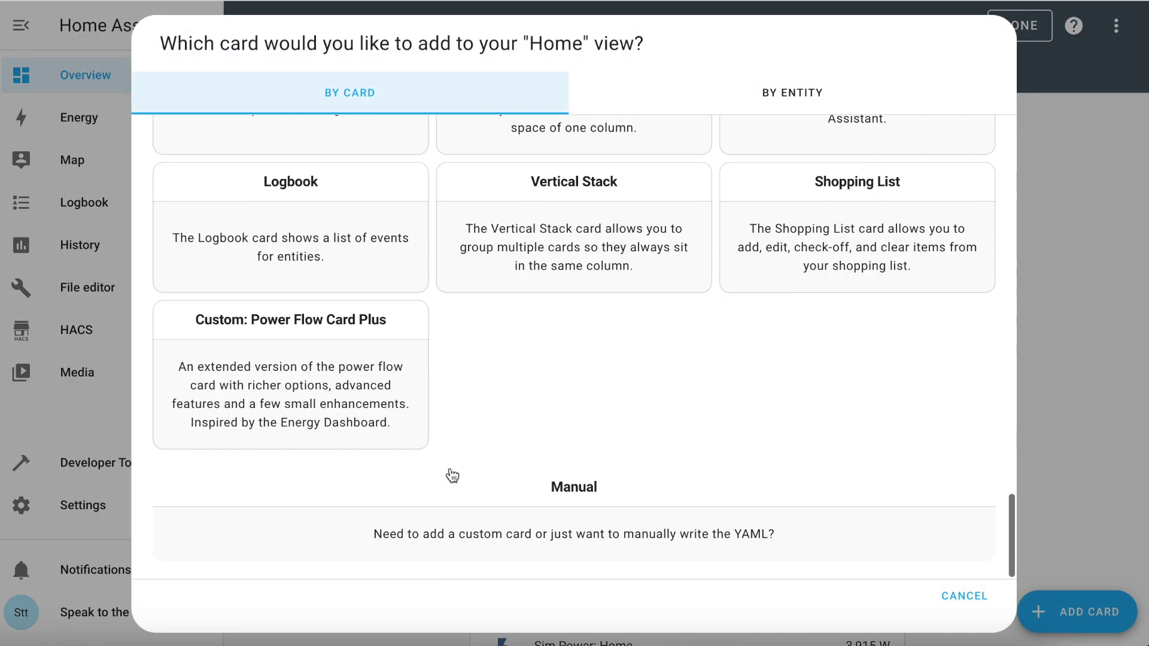
{"action": "left_click", "coordinate": [290, 359]}
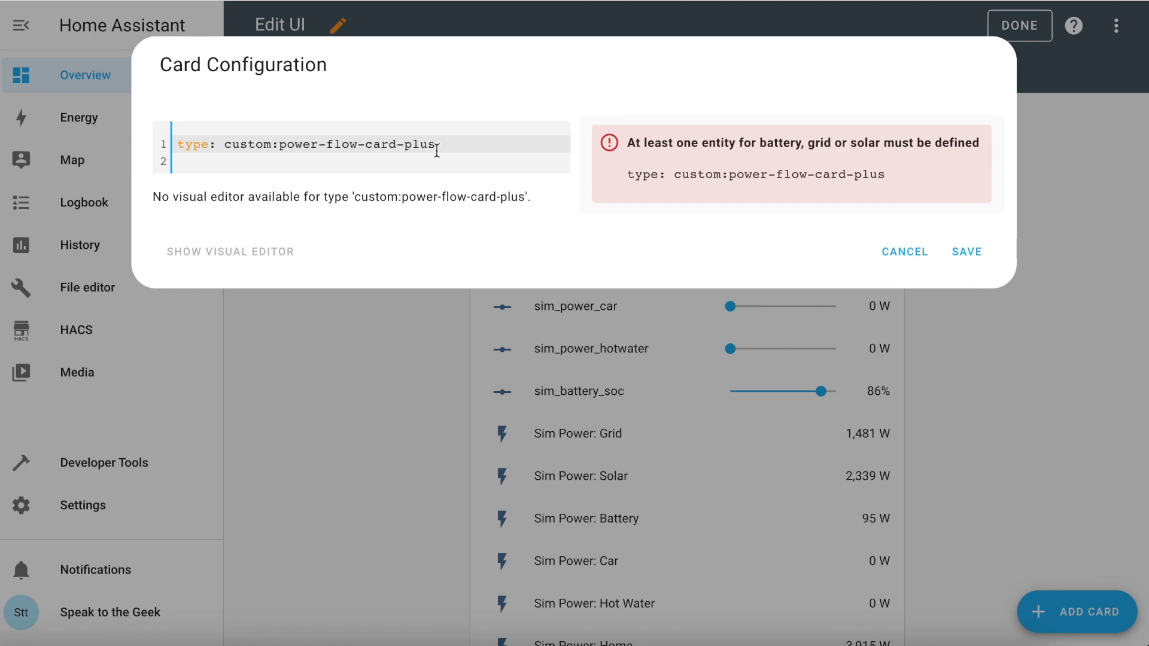
{"action": "key", "text": "shift+Home"}
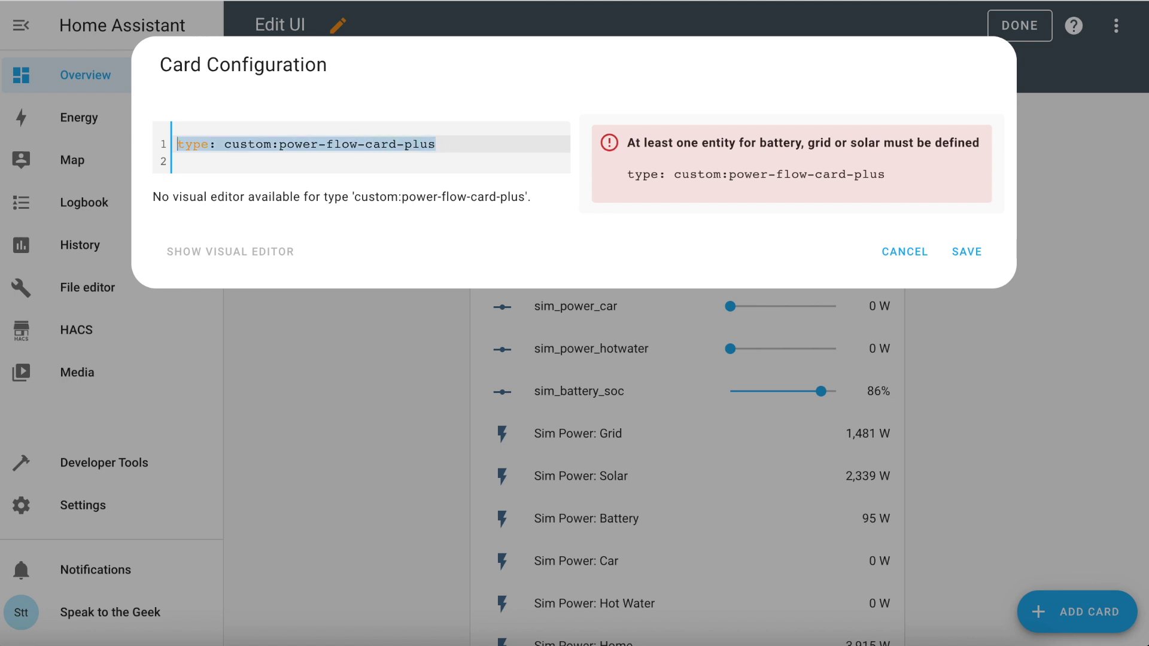
{"action": "key", "text": "ctrl+v"}
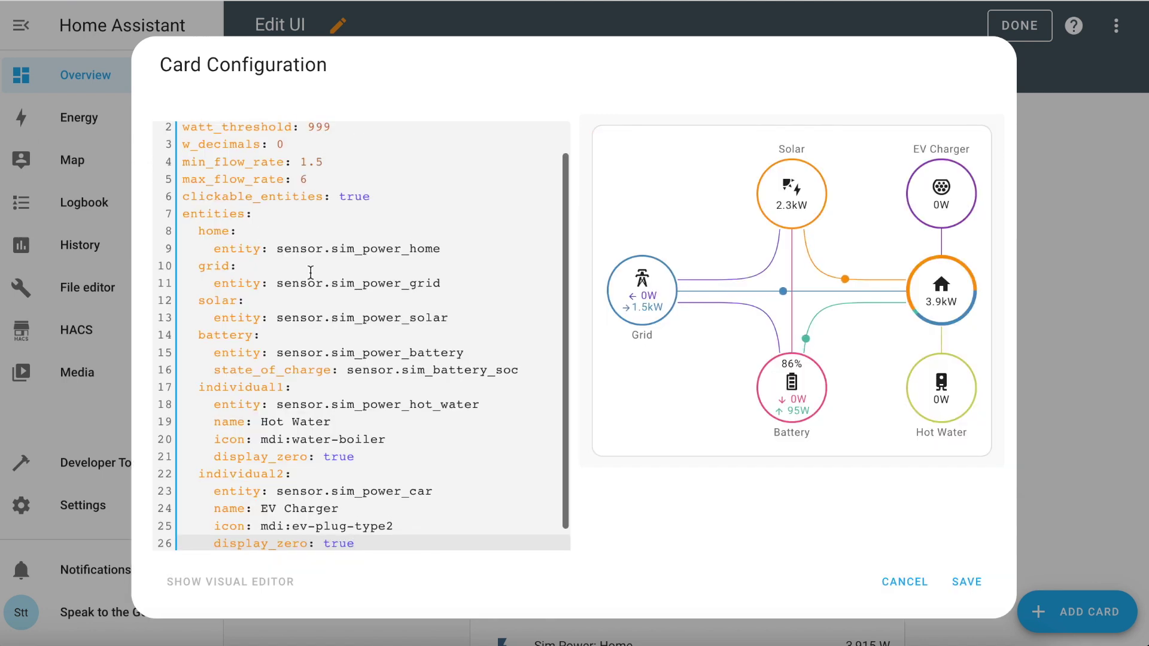
- Review the flow-rate and clickable_entities settings and grid preview, then save the card
{"action": "scroll", "coordinate": [309, 271], "scroll_direction": "up", "scroll_amount": 2}
{"action": "left_click_drag", "start_coordinate": [331, 214], "coordinate": [204, 145]}
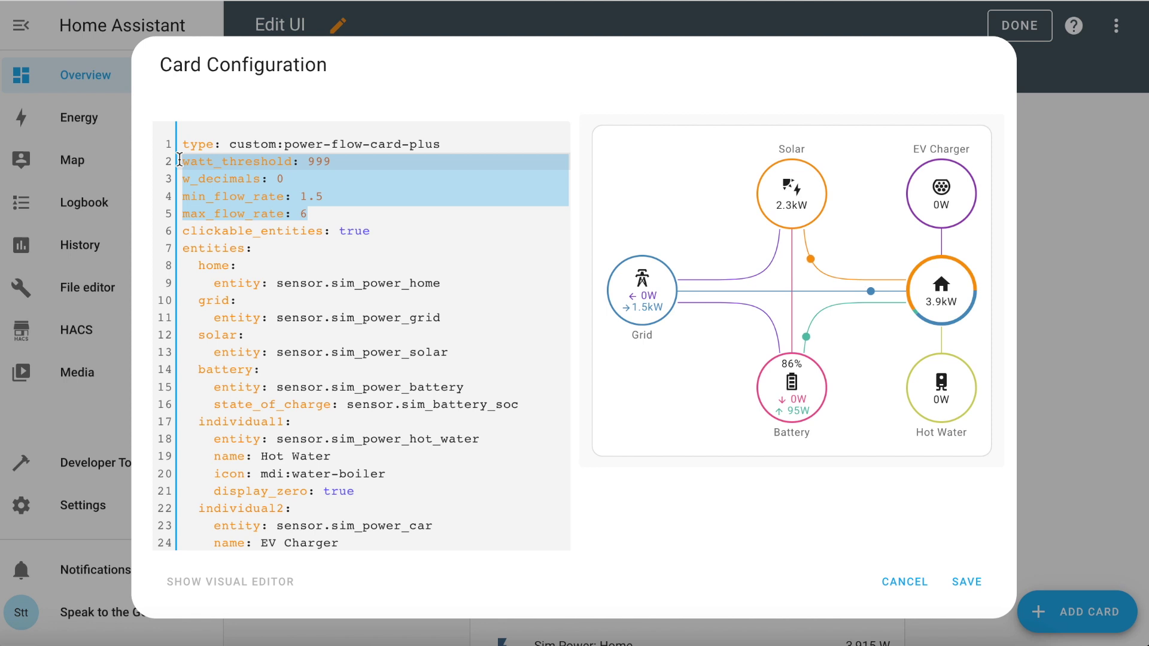
{"action": "left_click", "coordinate": [321, 216]}
{"action": "left_click_drag", "start_coordinate": [321, 216], "coordinate": [168, 196]}
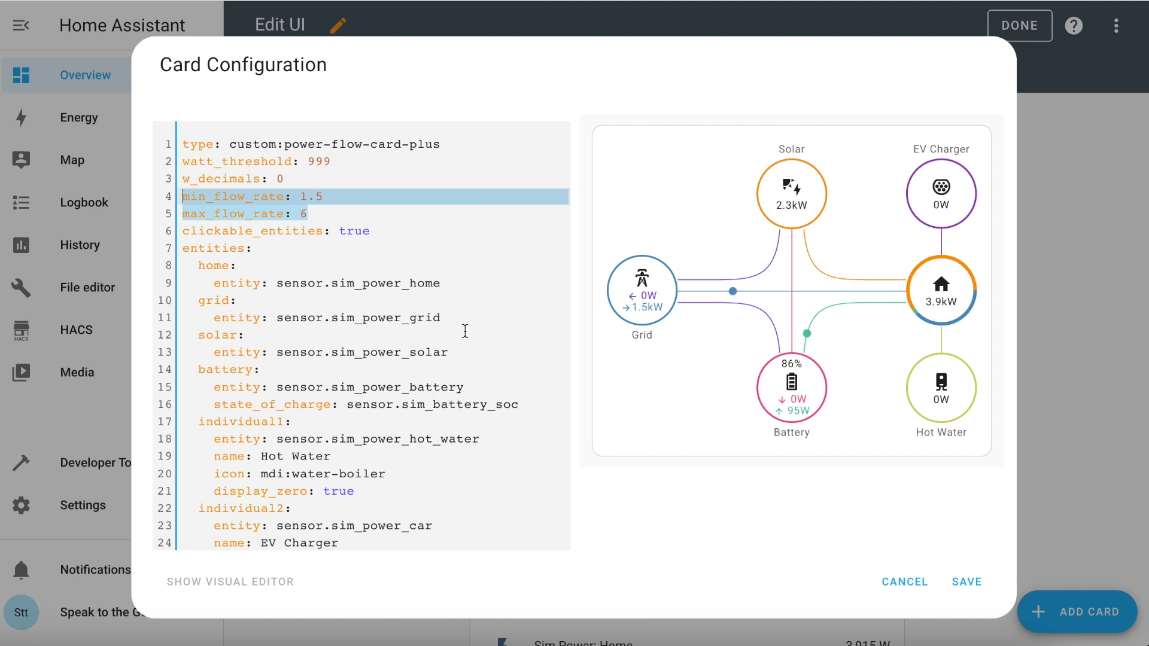
{"action": "left_click", "coordinate": [341, 217]}
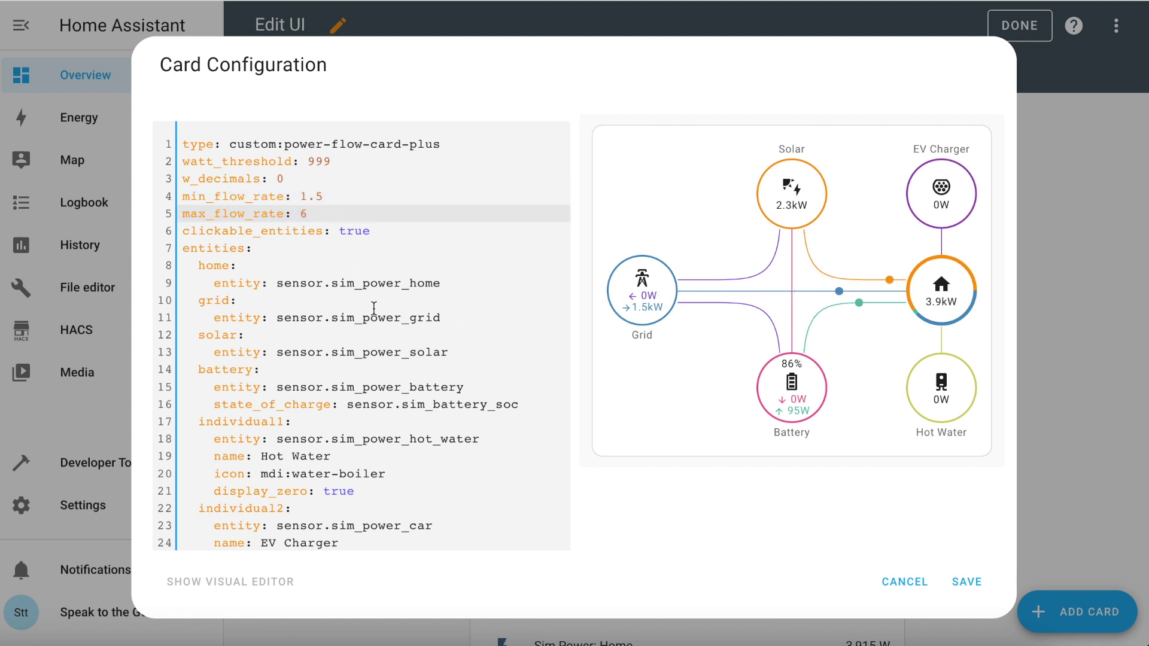
{"action": "left_click_drag", "start_coordinate": [380, 236], "coordinate": [179, 234]}
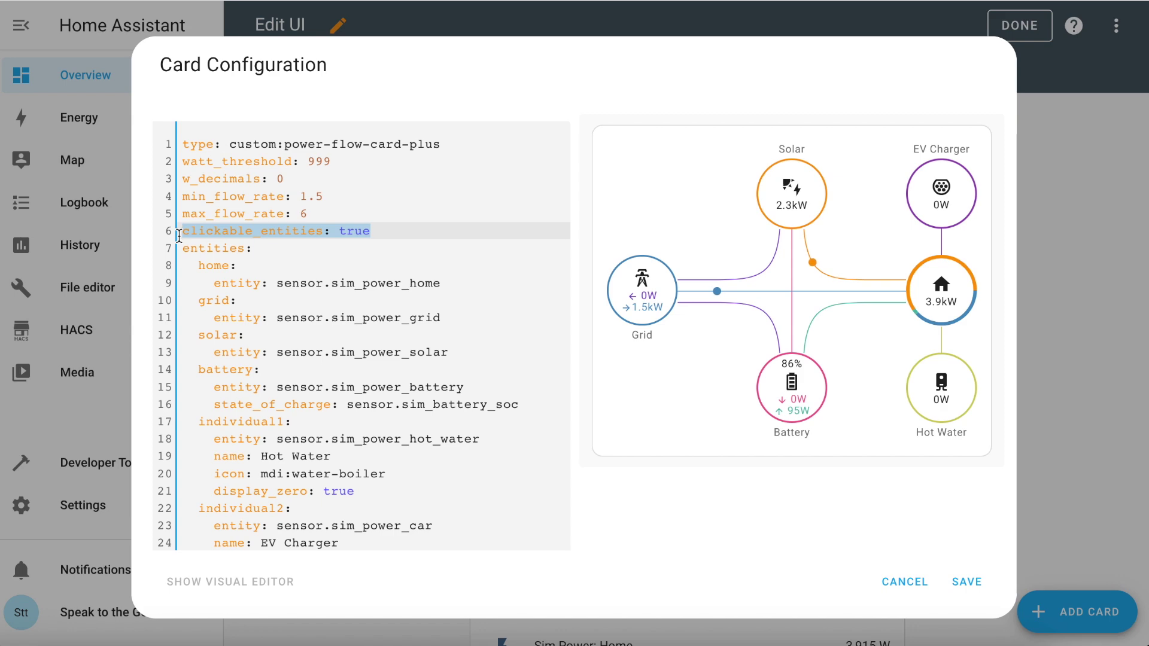
{"action": "left_click", "coordinate": [651, 288]}
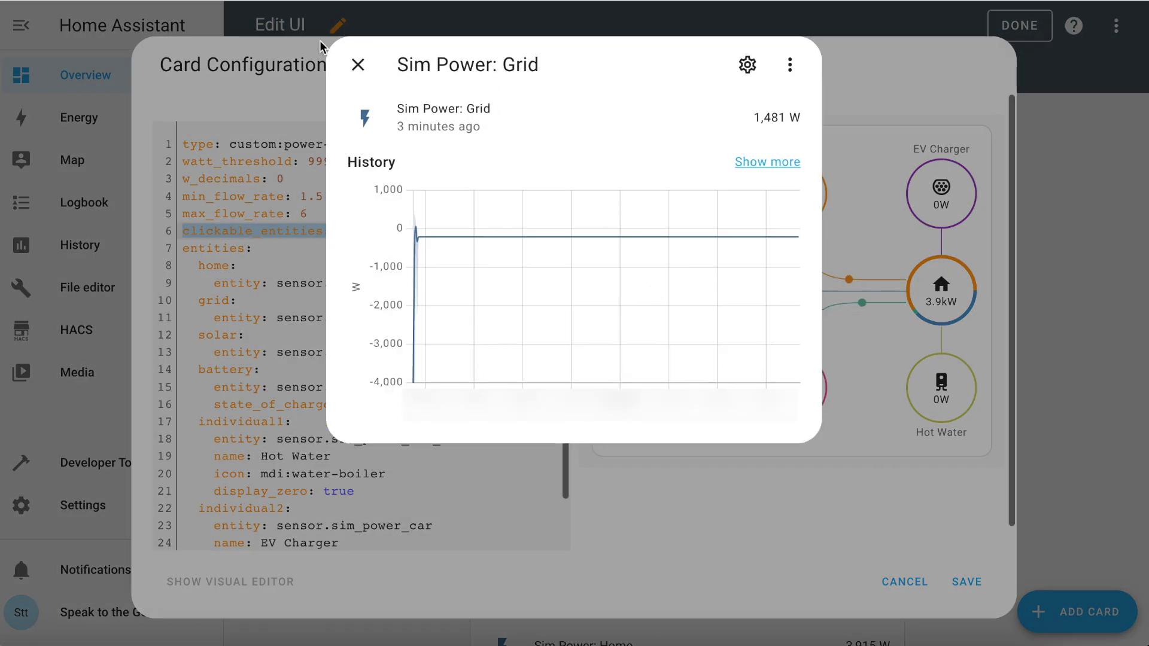
{"action": "left_click", "coordinate": [357, 65]}
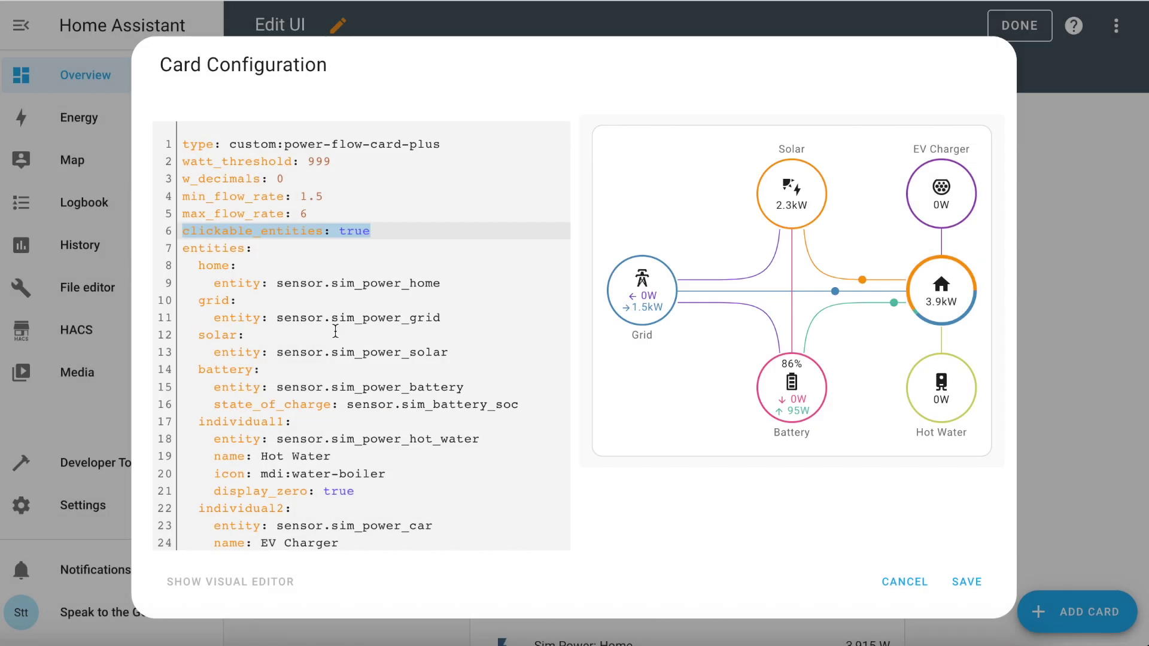
{"action": "scroll", "coordinate": [329, 372], "scroll_direction": "down", "scroll_amount": 2}
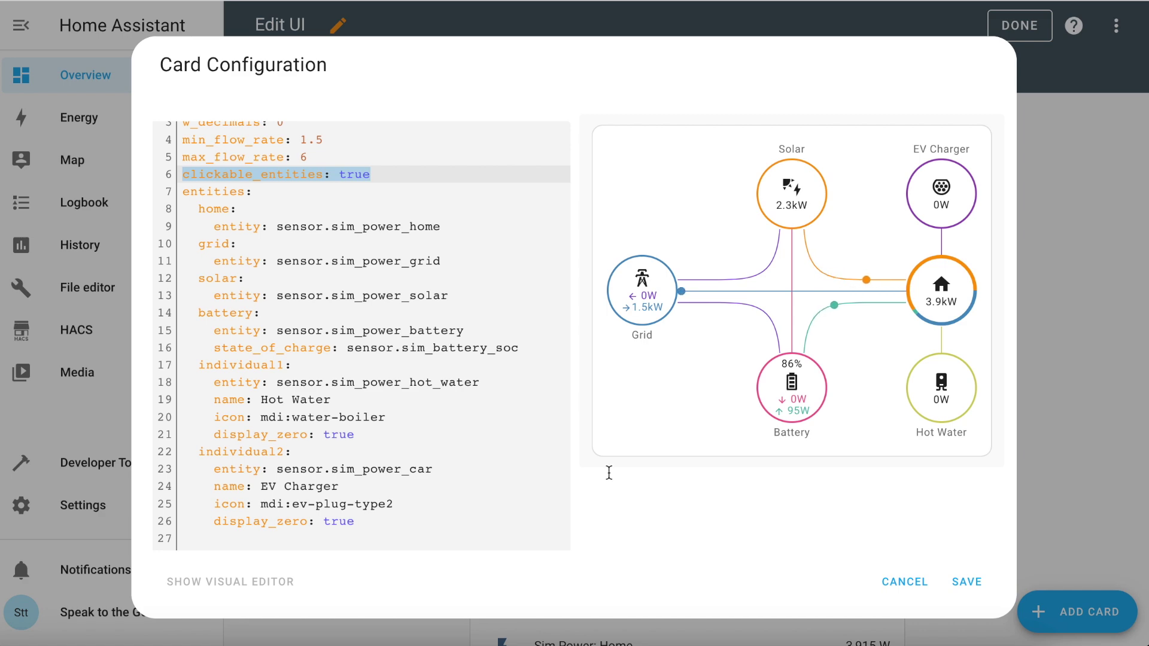
{"action": "left_click", "coordinate": [974, 588]}
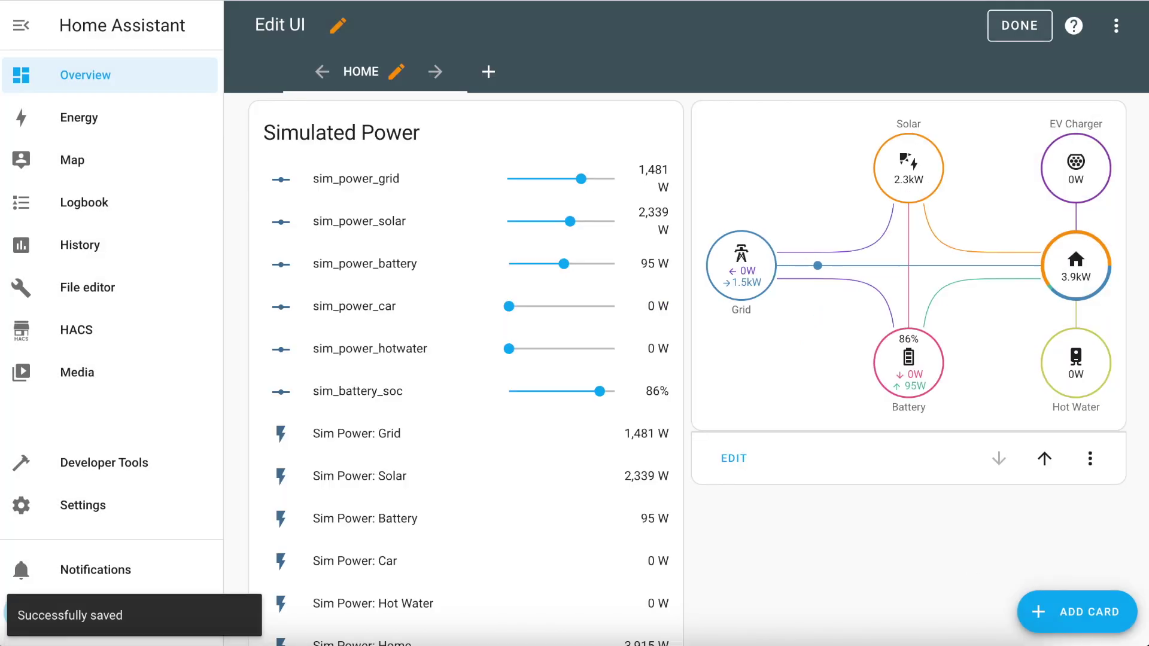
{"action": "left_click", "coordinate": [1029, 25]}
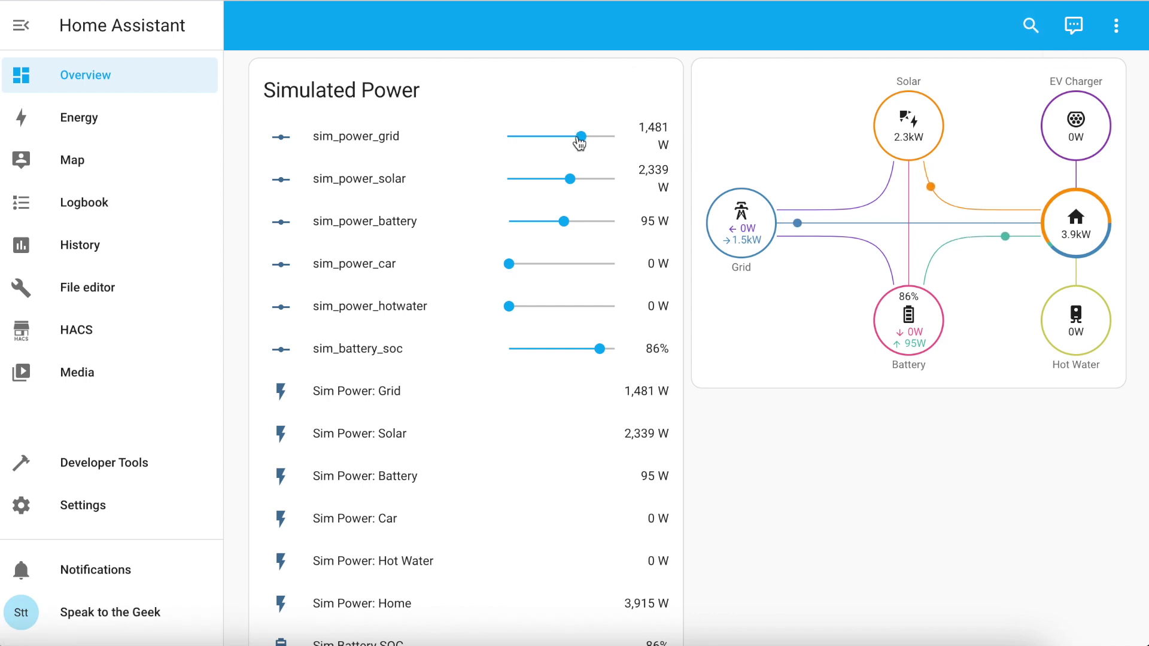
- Set simulated sliders: grid export 321 W, solar 2.1 kW, battery charging 947 W, EV 3 kW
{"action": "left_click_drag", "start_coordinate": [579, 138], "coordinate": [542, 146]}
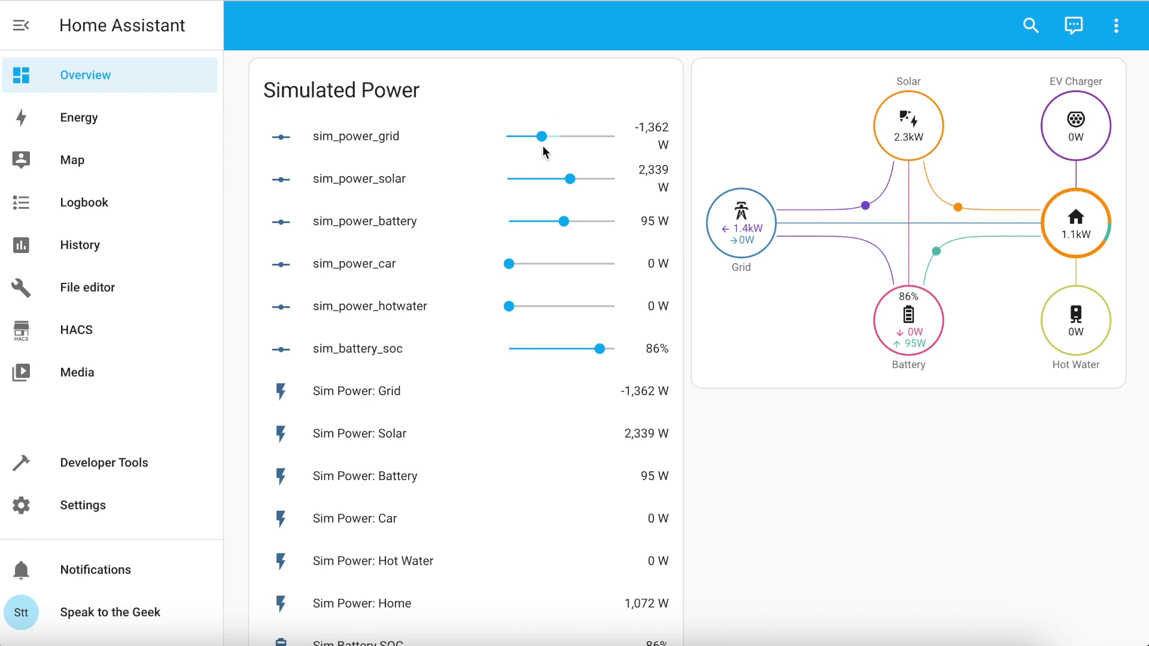
{"action": "left_click_drag", "start_coordinate": [571, 181], "coordinate": [564, 187]}
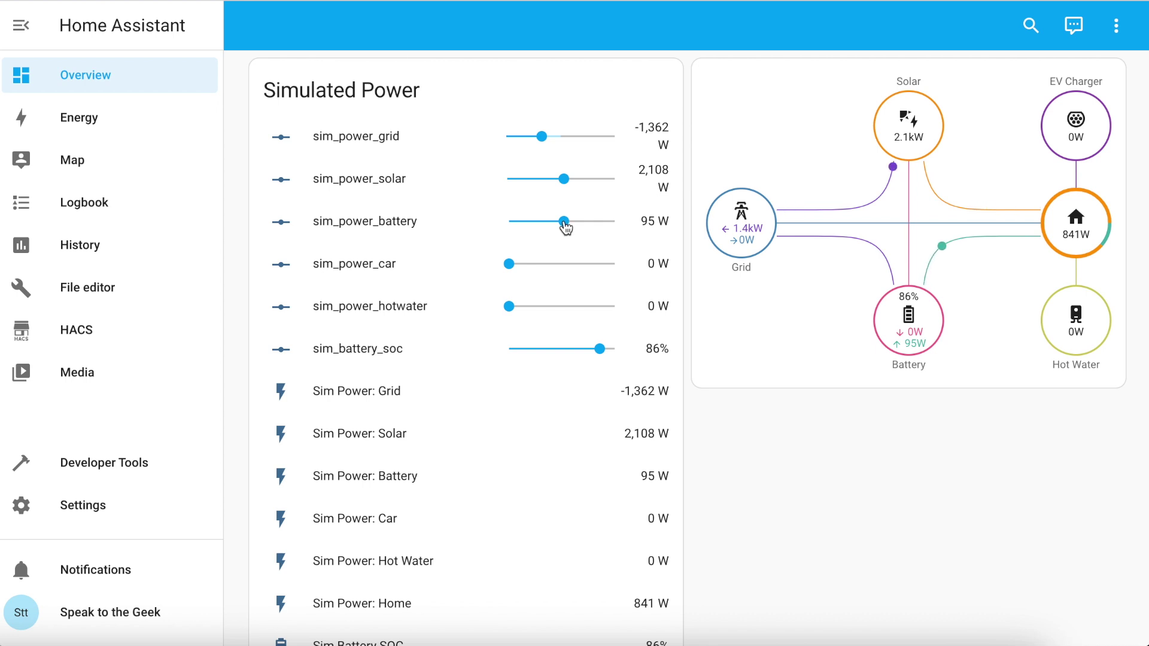
{"action": "left_click_drag", "start_coordinate": [566, 227], "coordinate": [542, 228]}
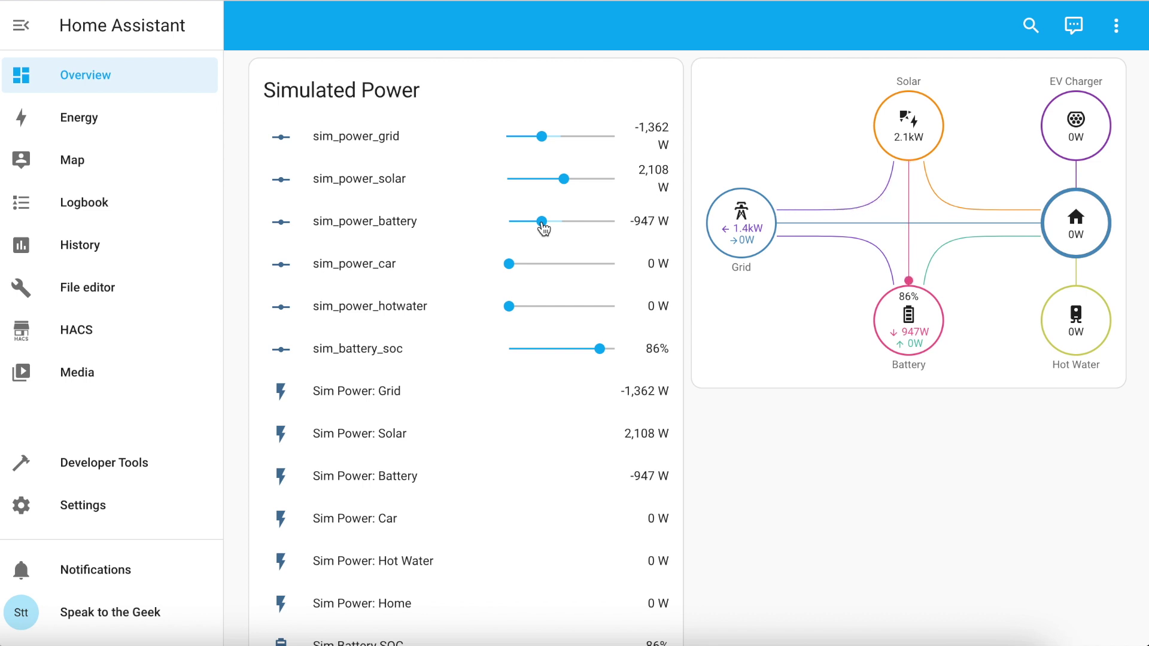
{"action": "left_click_drag", "start_coordinate": [510, 267], "coordinate": [554, 270]}
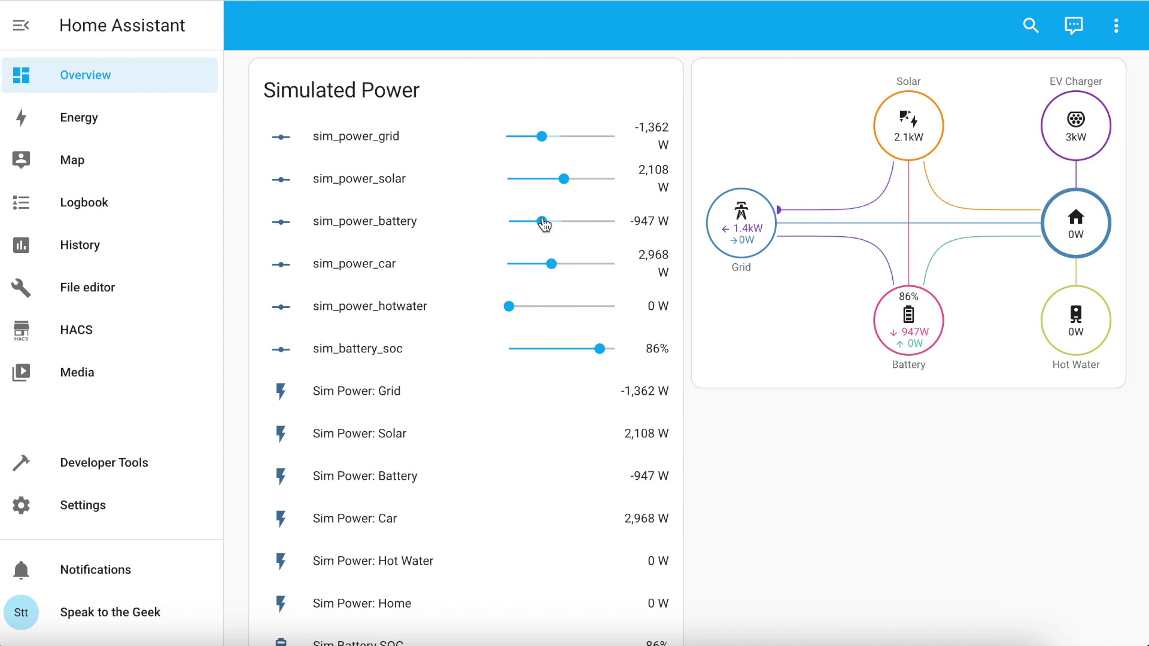
{"action": "left_click_drag", "start_coordinate": [541, 138], "coordinate": [558, 141]}
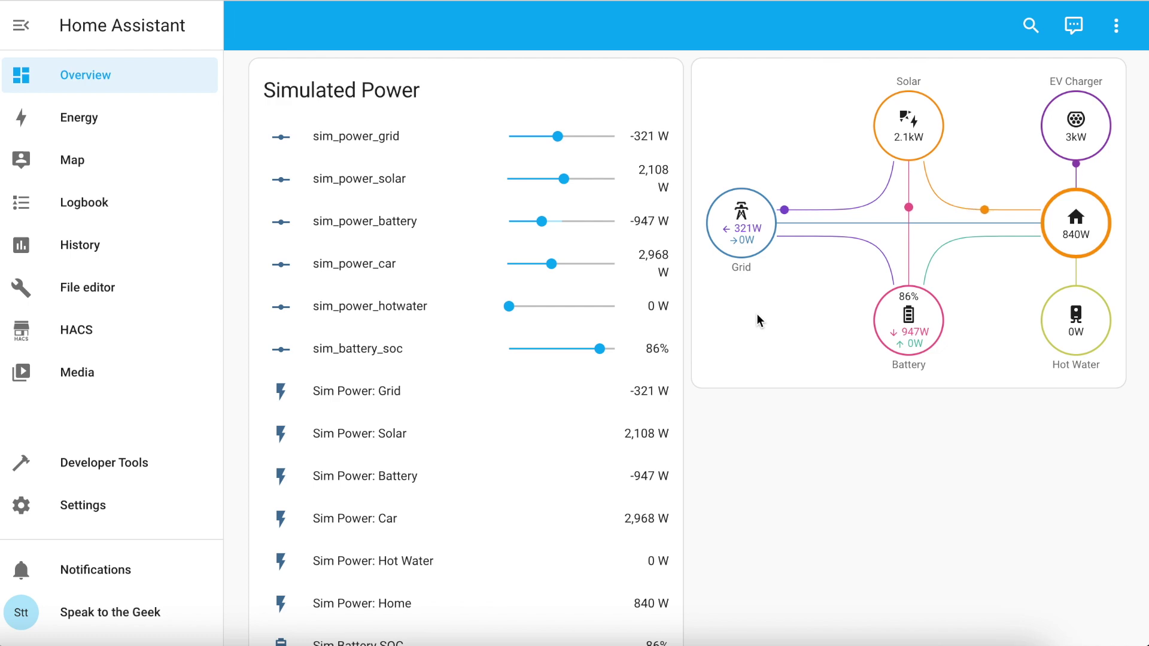
- Under Devices & Services, add a new integration by searching 'co2' and choosing CO2 Signal
{"action": "left_click", "coordinate": [97, 505]}
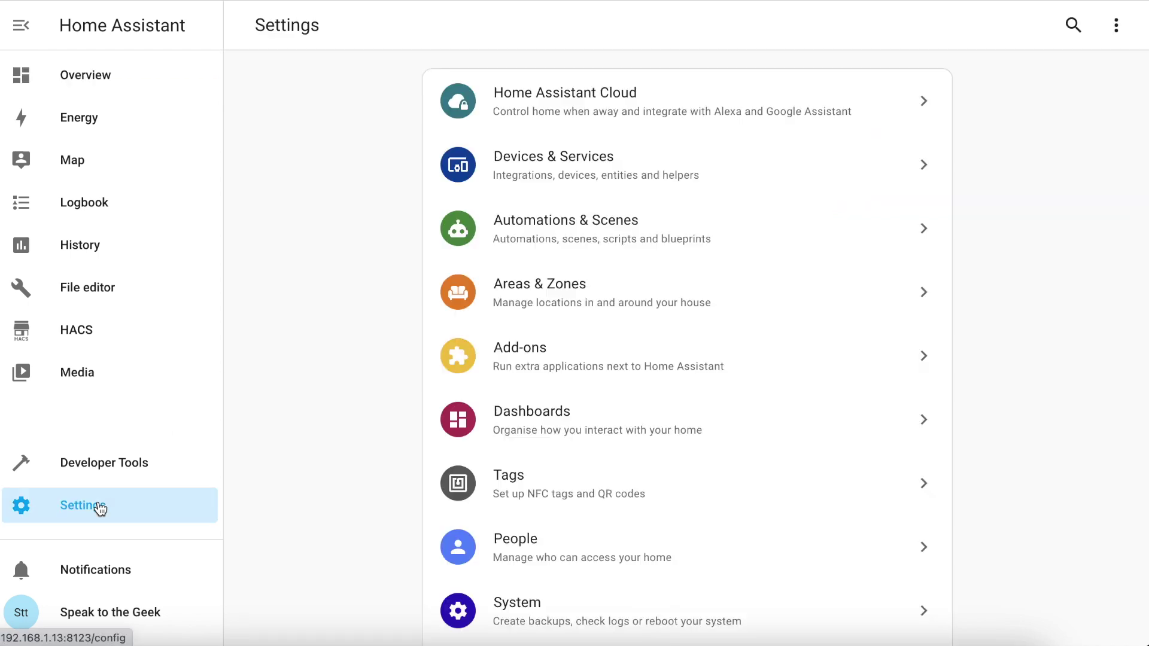
{"action": "left_click", "coordinate": [584, 181]}
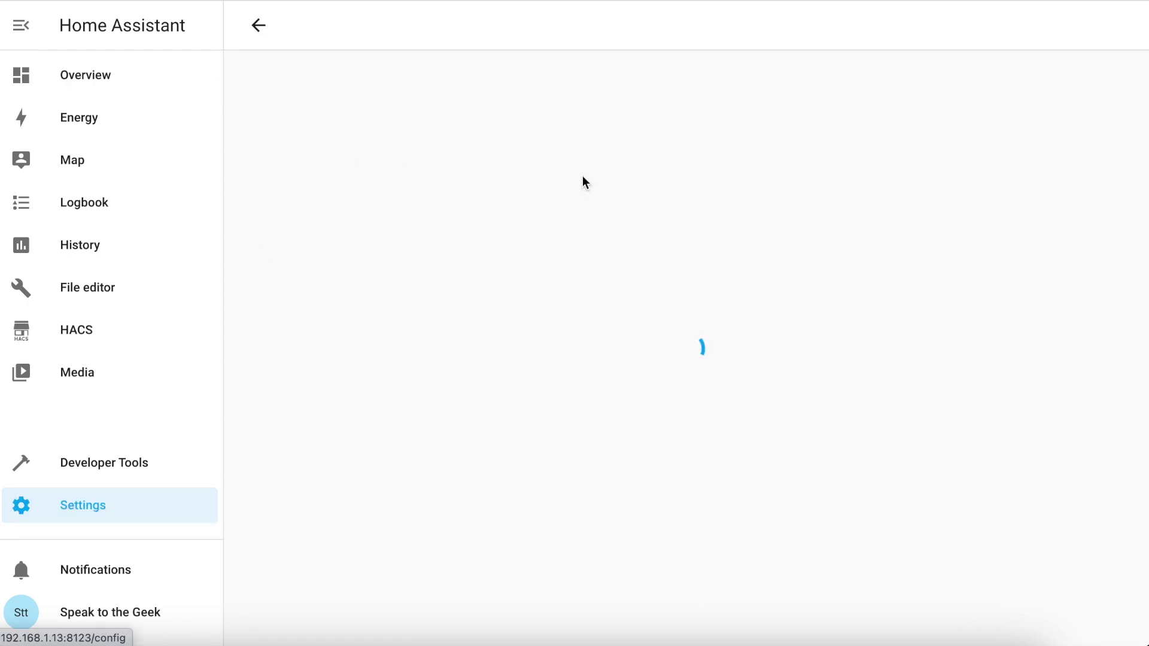
{"action": "left_click", "coordinate": [1019, 596]}
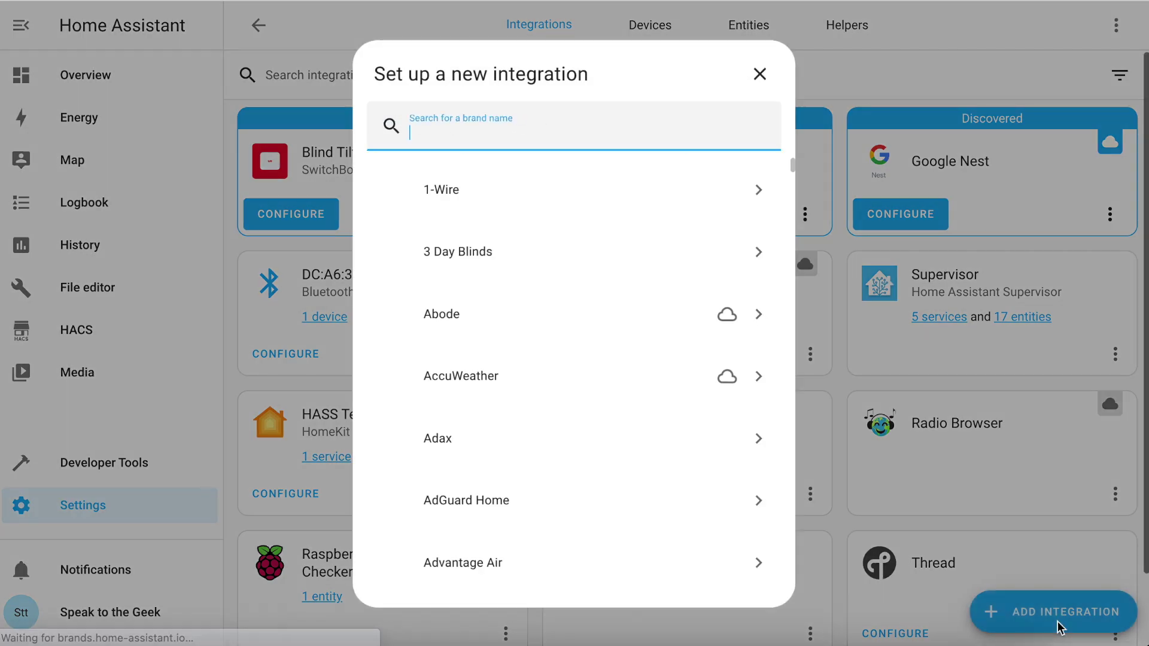
{"action": "type", "text": "co2"}
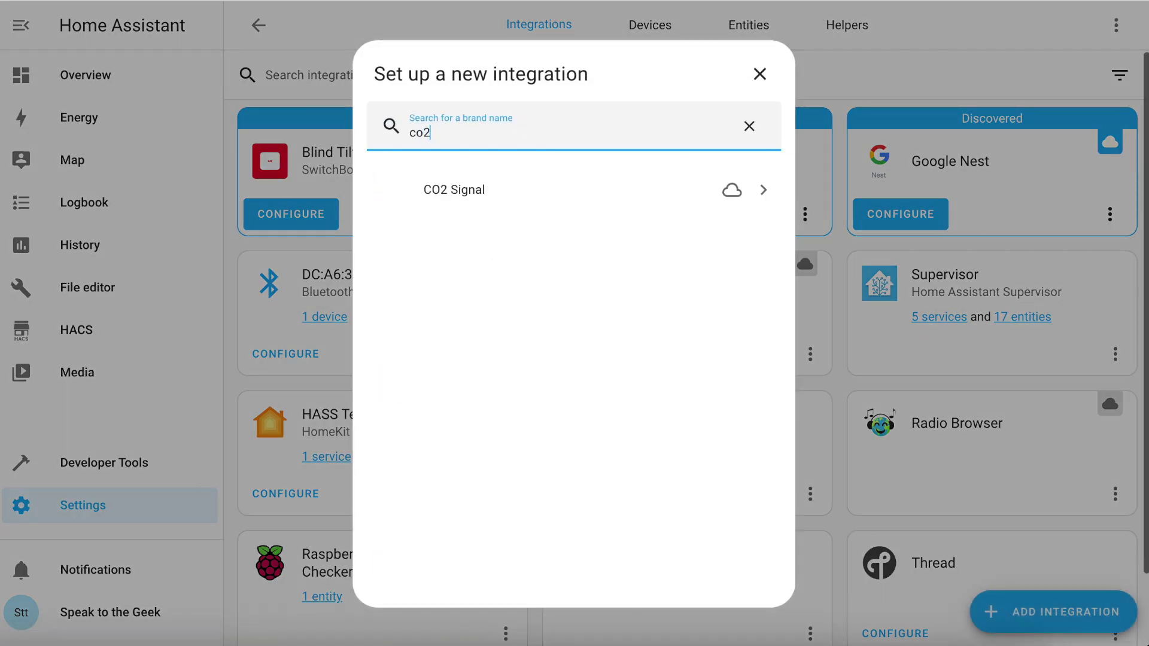
{"action": "left_click", "coordinate": [460, 187]}
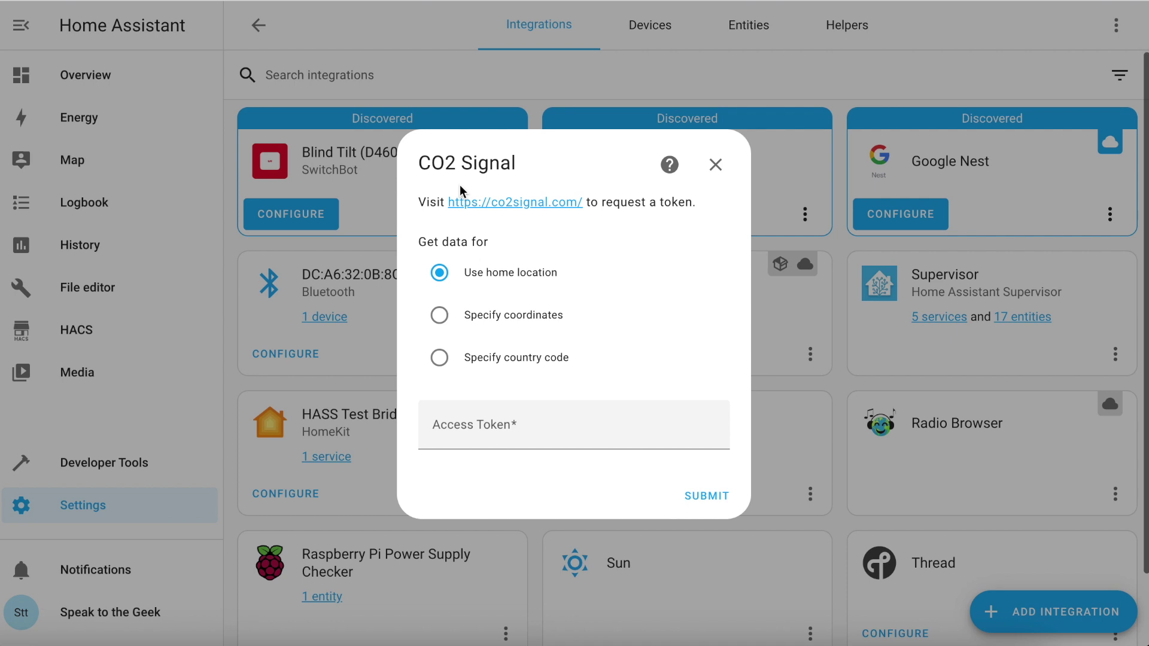
- Request a free API key on co2signal.com with an email and consent ticked
{"action": "left_click", "coordinate": [517, 205]}
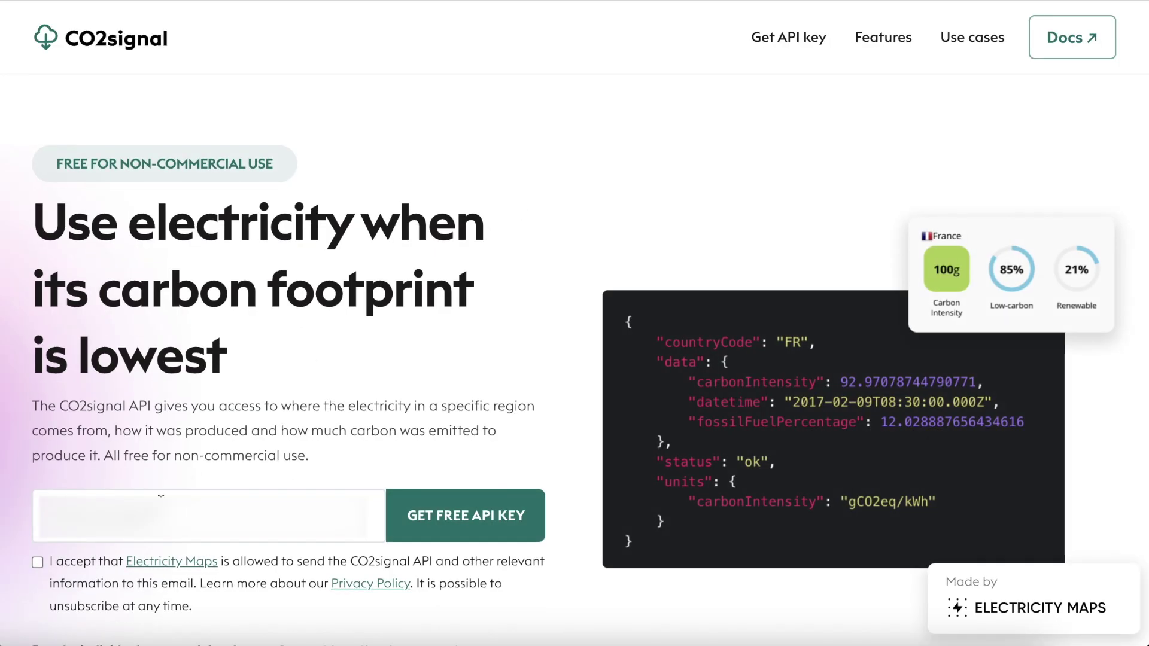
{"action": "left_click", "coordinate": [161, 496]}
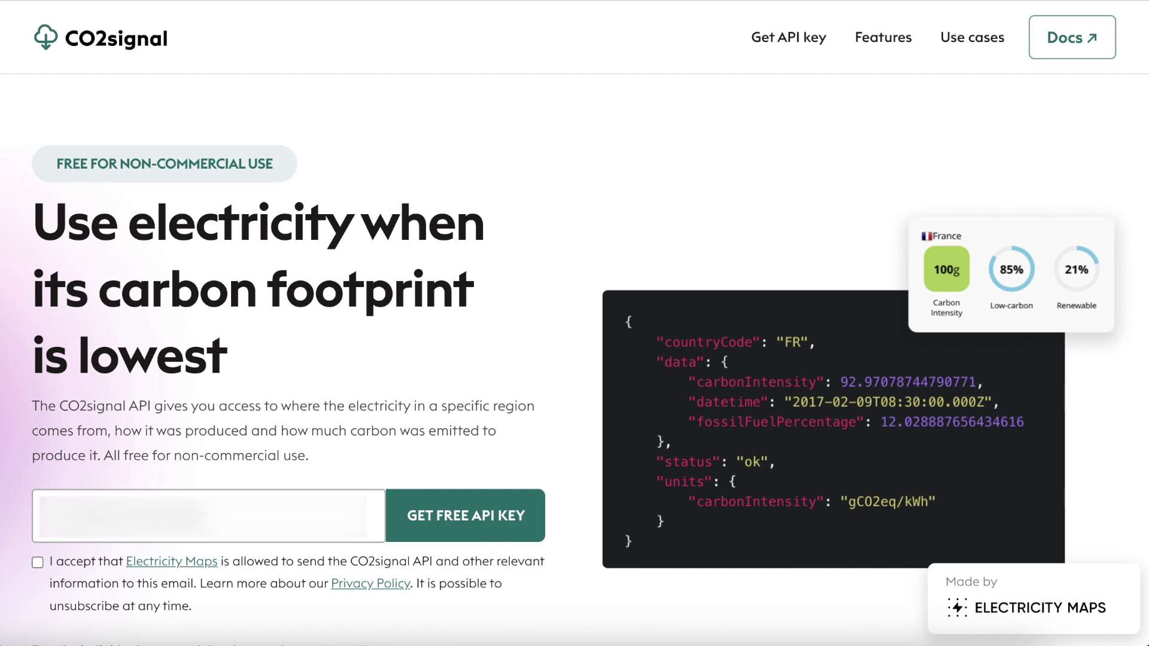
{"action": "left_click", "coordinate": [38, 564]}
{"action": "left_click", "coordinate": [517, 522]}
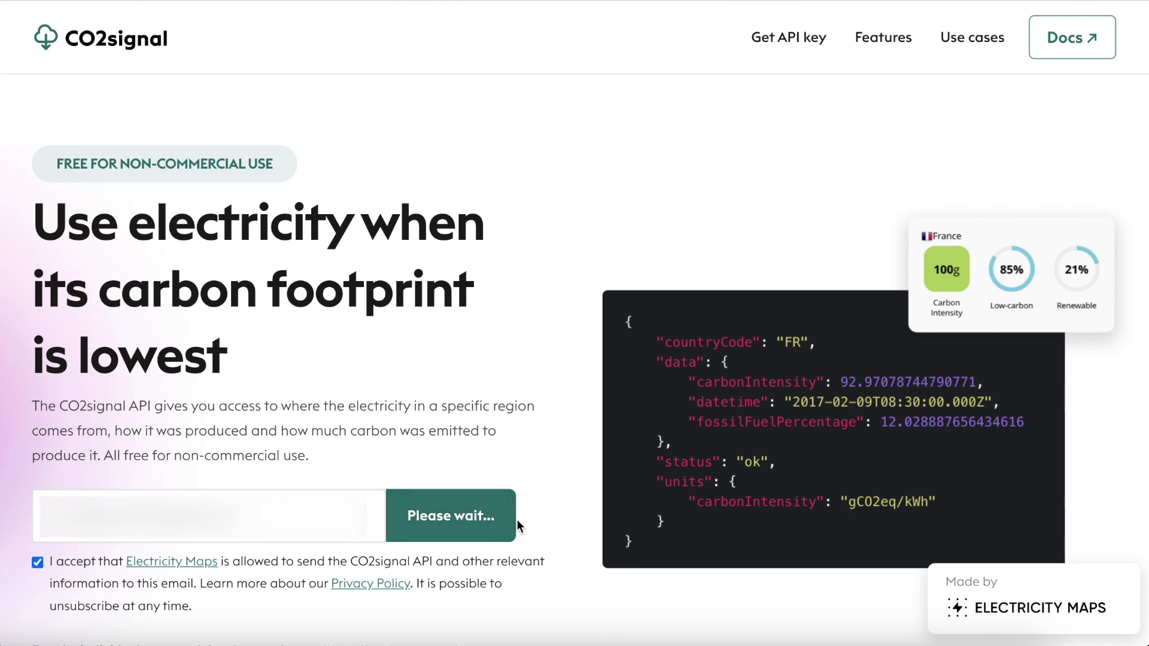
{"action": "scroll", "coordinate": [518, 521], "scroll_direction": "down", "scroll_amount": 7}
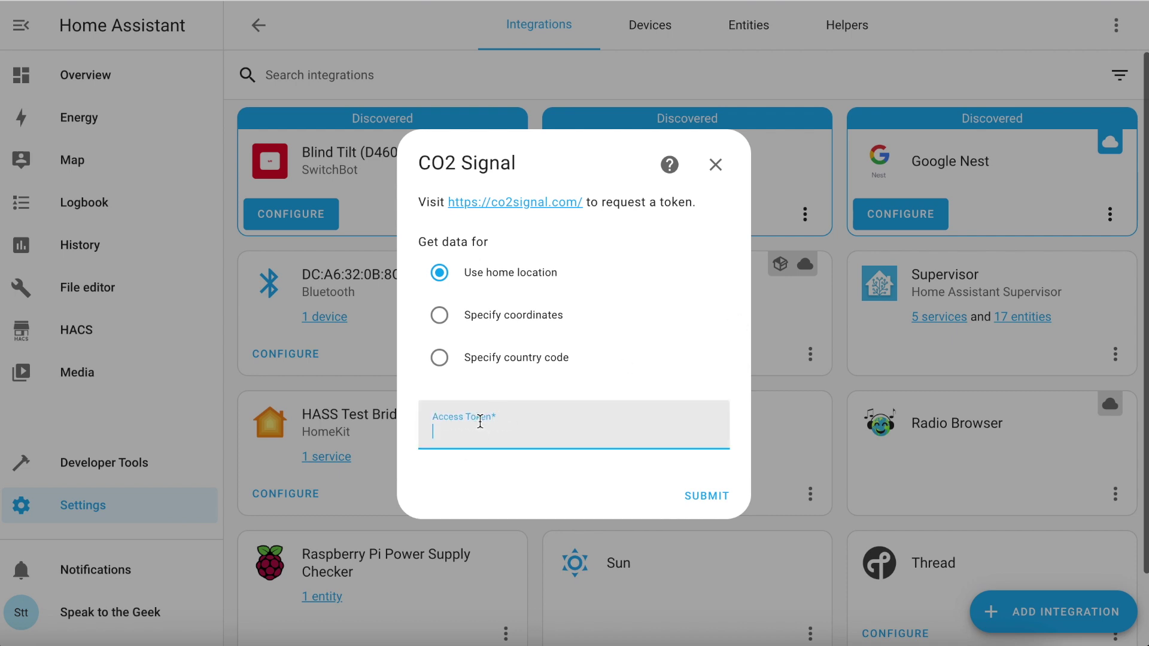
- Paste the access token into the CO2 Signal setup form, submit, and finish
{"action": "key", "text": "ctrl+v"}
{"action": "left_click", "coordinate": [711, 496]}
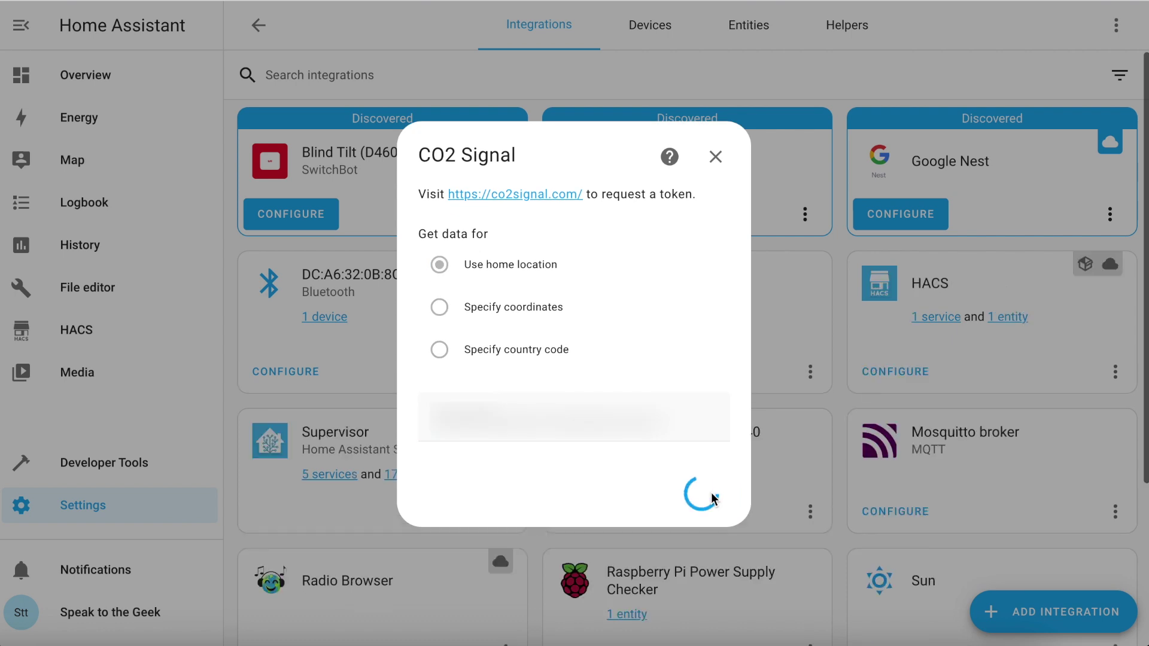
{"action": "left_click", "coordinate": [711, 443]}
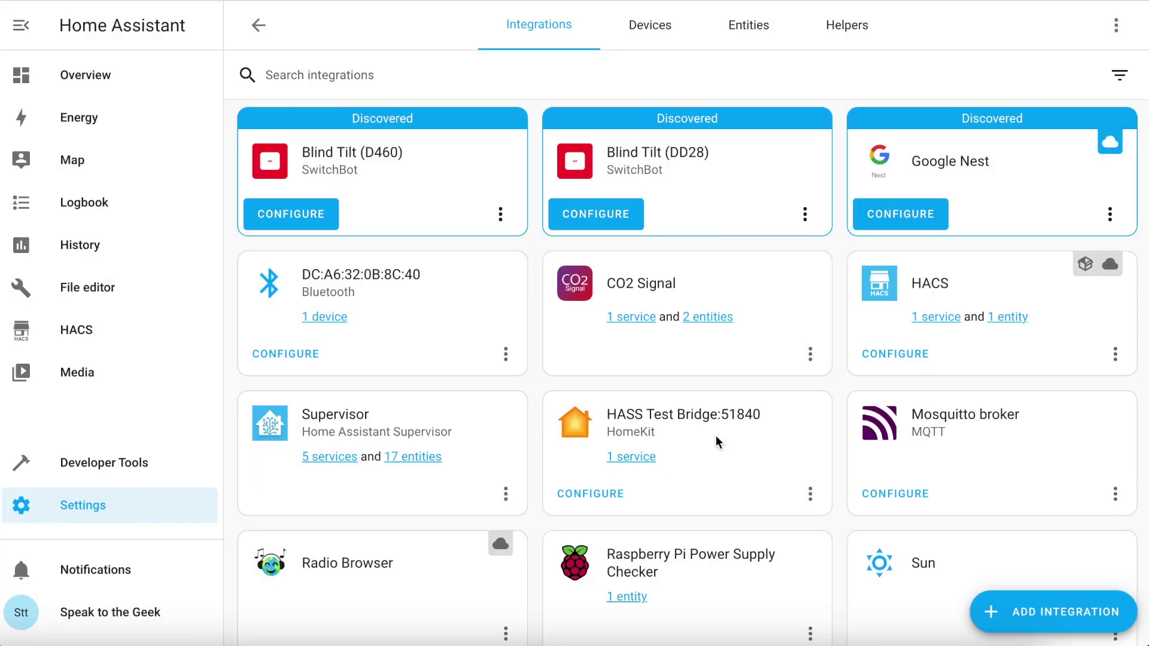
- Copy the entity ID of the 39.92% grid fossil fuel sensor, then return to Overview
{"action": "left_click", "coordinate": [707, 317]}
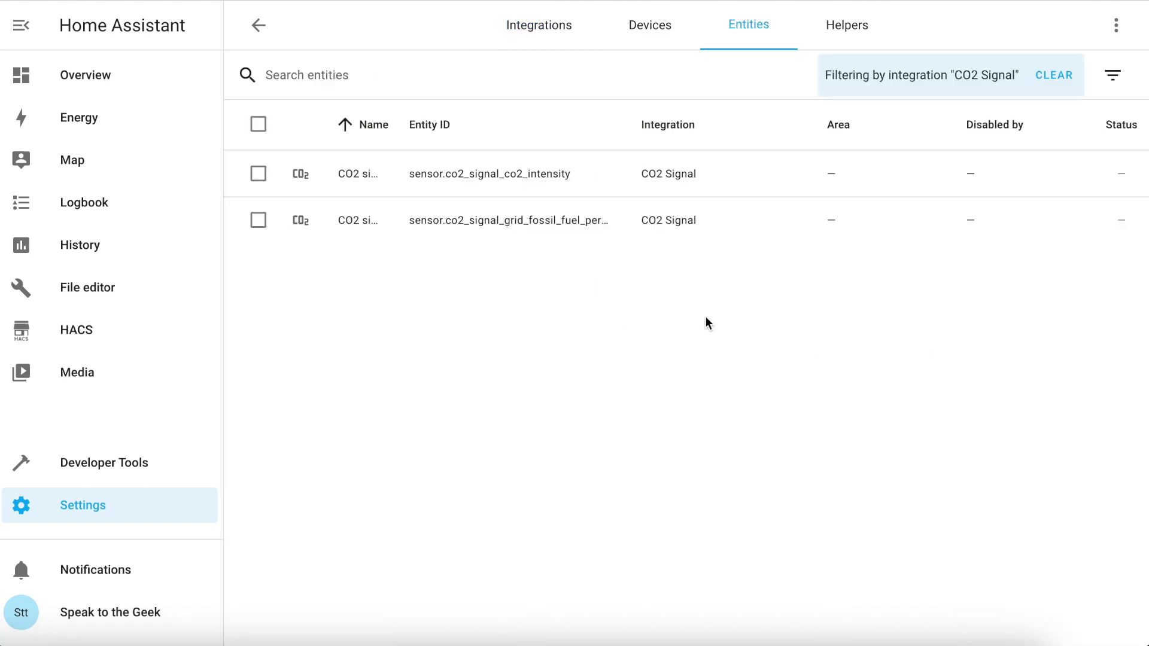
{"action": "left_click", "coordinate": [542, 222]}
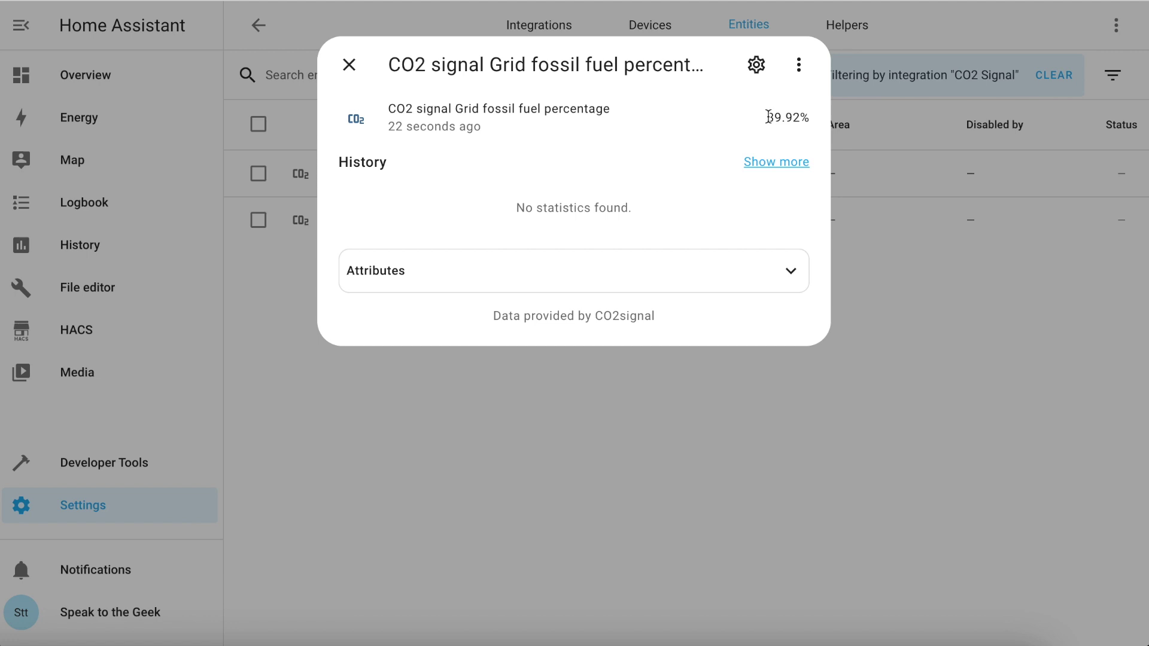
{"action": "left_click_drag", "start_coordinate": [768, 117], "coordinate": [801, 117]}
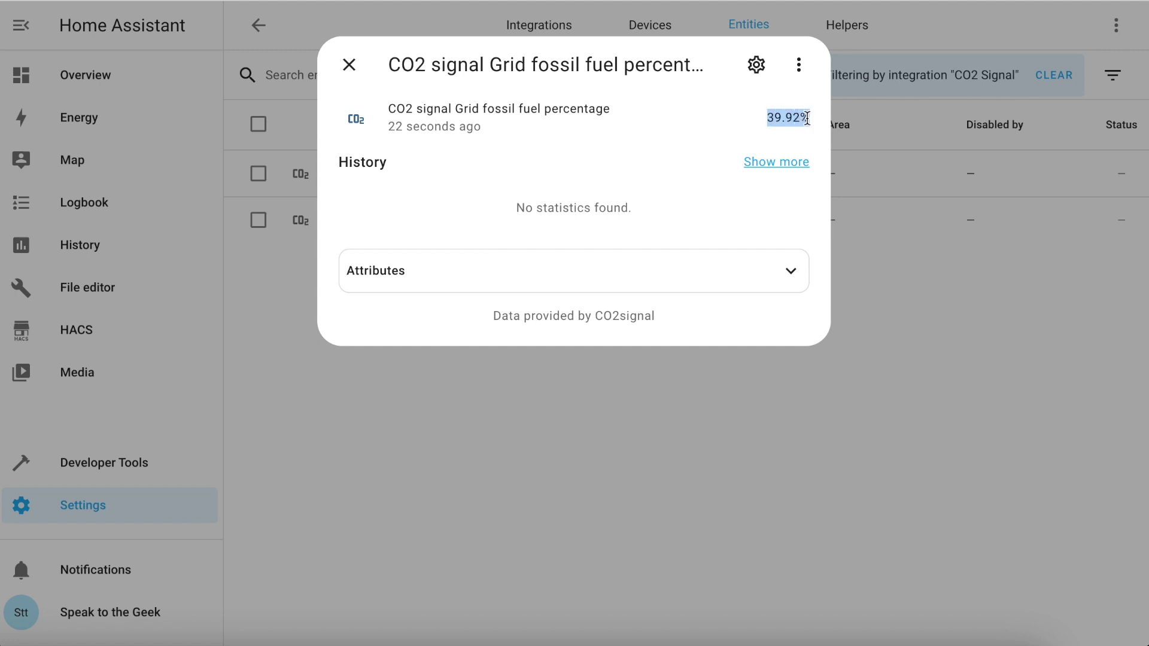
{"action": "left_click", "coordinate": [756, 64]}
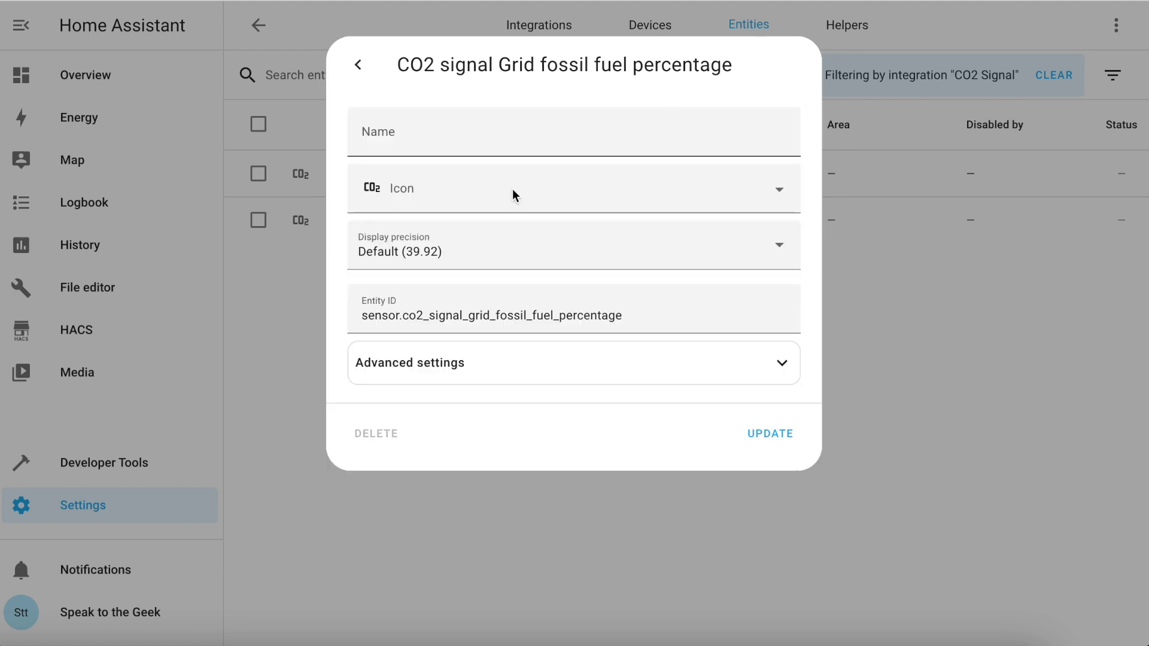
{"action": "double_click", "coordinate": [479, 314]}
{"action": "triple_click", "coordinate": [479, 315]}
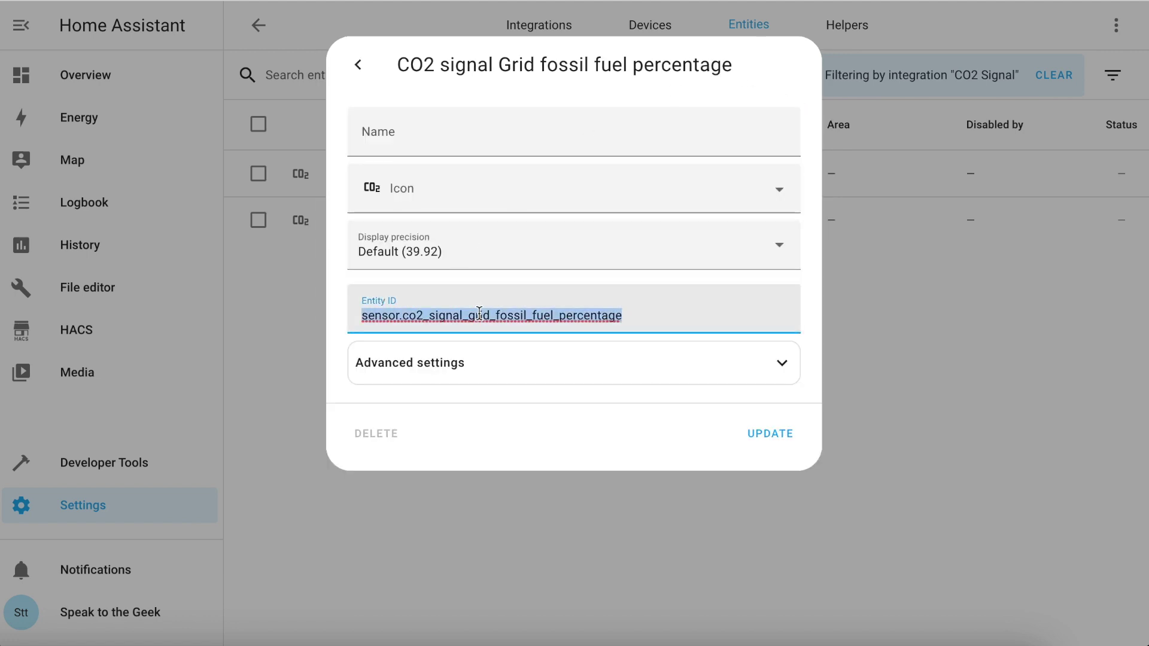
{"action": "left_click", "coordinate": [357, 65]}
{"action": "left_click", "coordinate": [262, 30]}
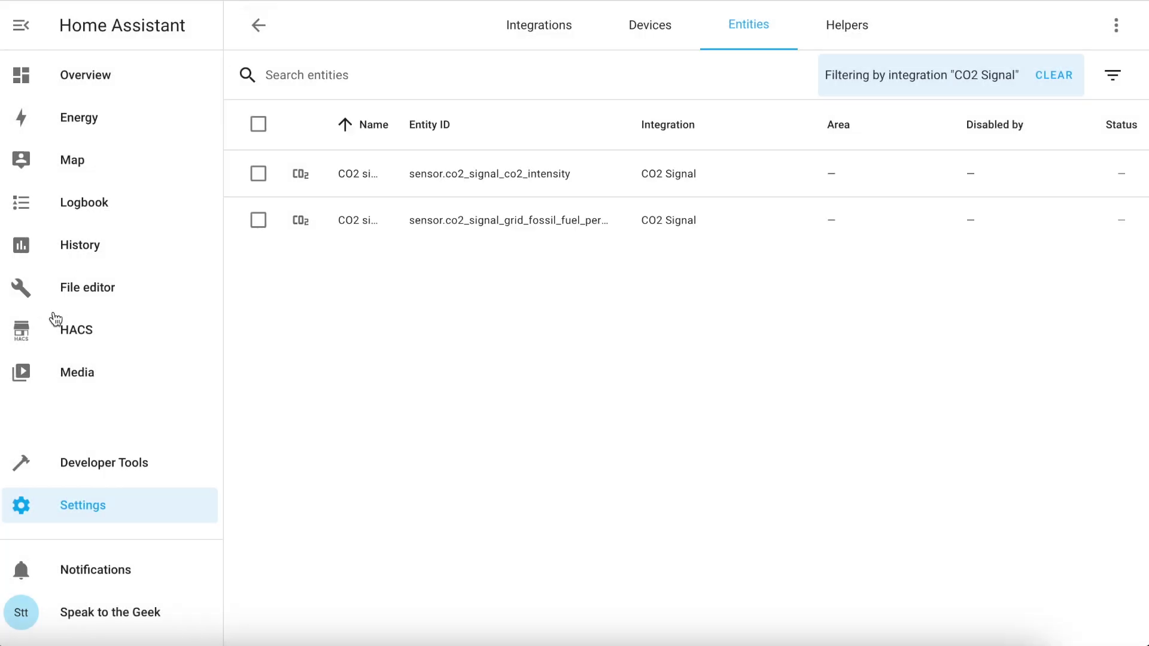
{"action": "left_click", "coordinate": [97, 80]}
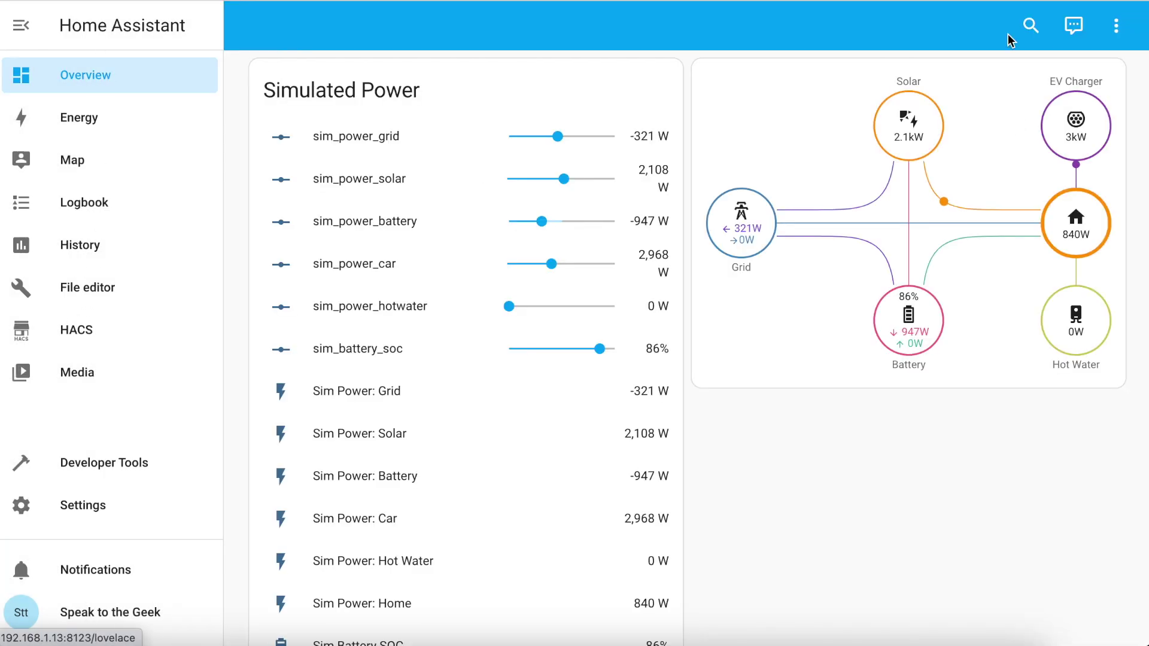
- Paste a fossil_fuel_percentage block after the EV Charger block in the card YAML and save
{"action": "left_click", "coordinate": [1122, 27]}
{"action": "left_click", "coordinate": [1071, 72]}
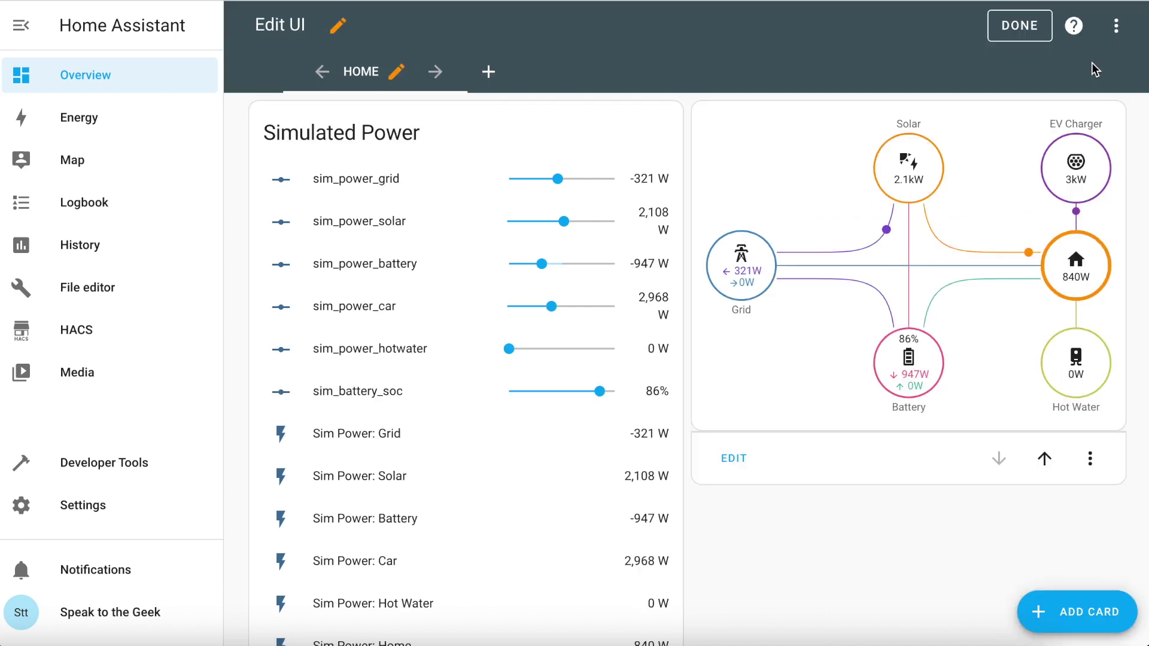
{"action": "left_click", "coordinate": [730, 459]}
{"action": "scroll", "coordinate": [314, 443], "scroll_direction": "down", "scroll_amount": 1}
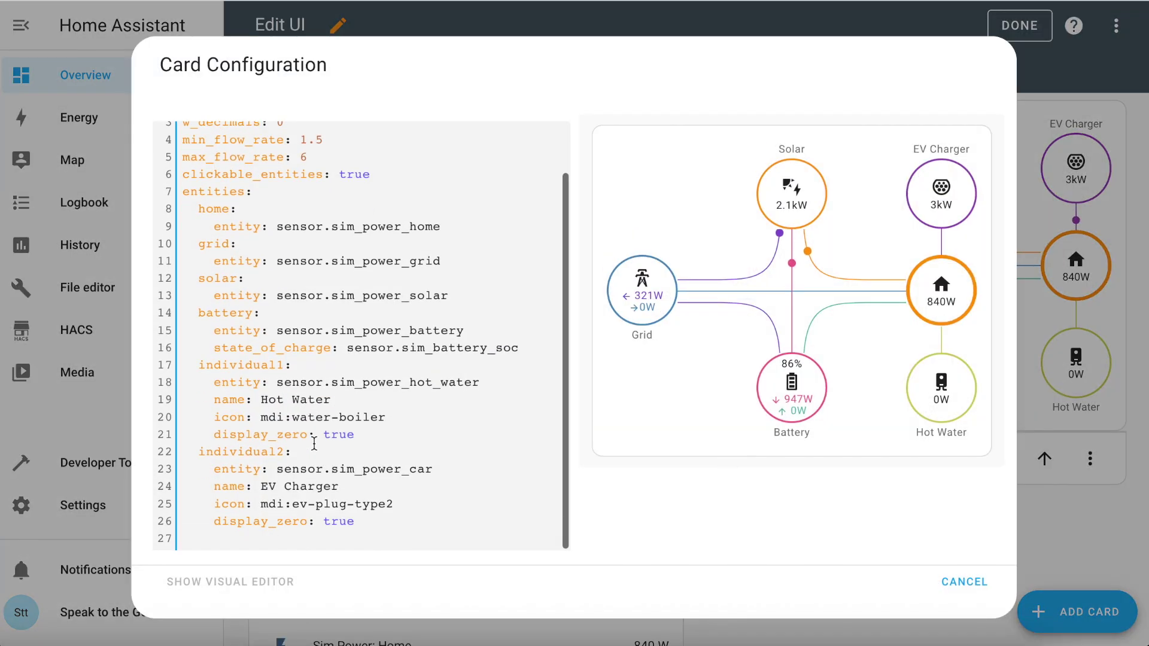
{"action": "left_click", "coordinate": [385, 524]}
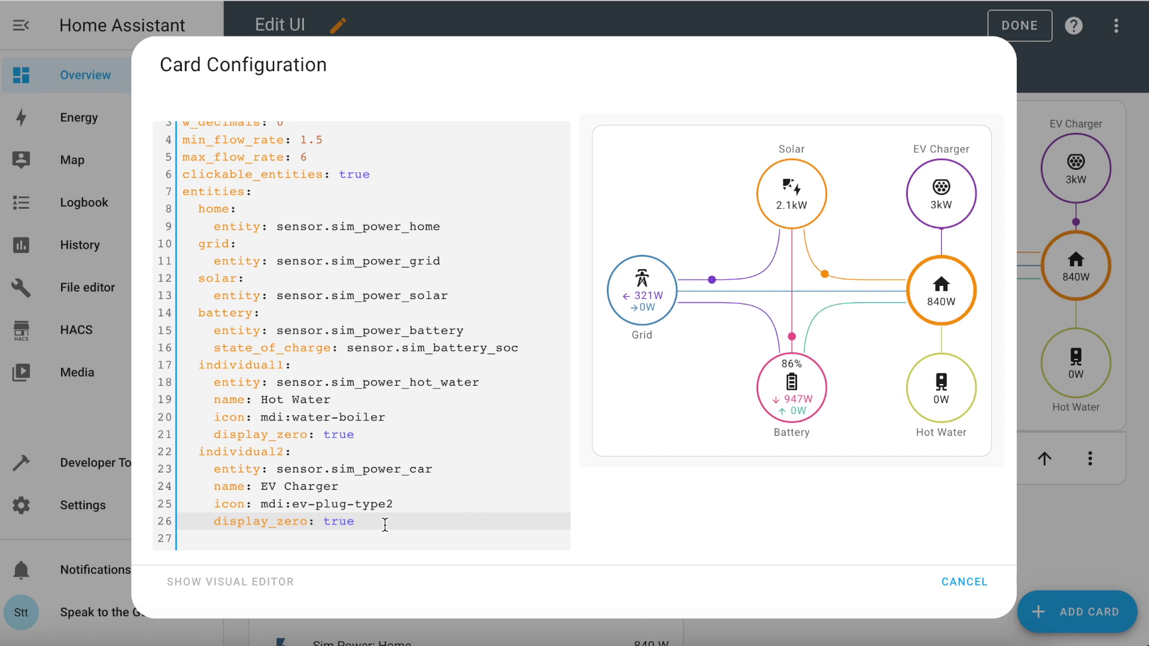
{"action": "key", "text": "Return"}
{"action": "key", "text": "ctrl+v"}
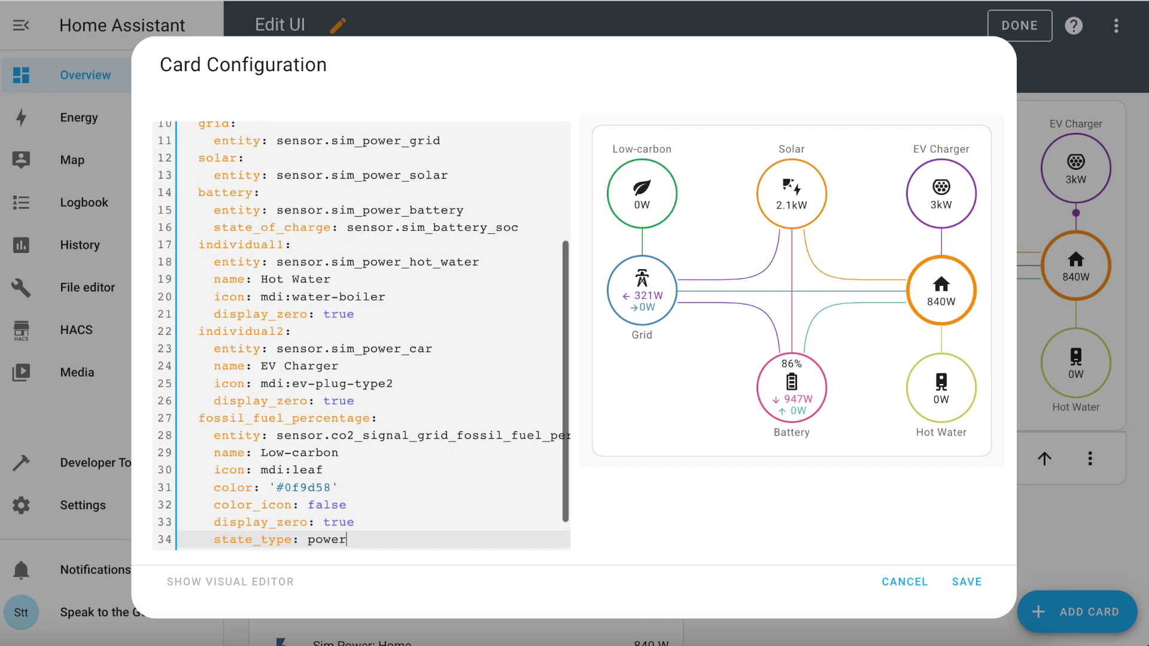
{"action": "scroll", "coordinate": [416, 515], "scroll_direction": "down", "scroll_amount": 1}
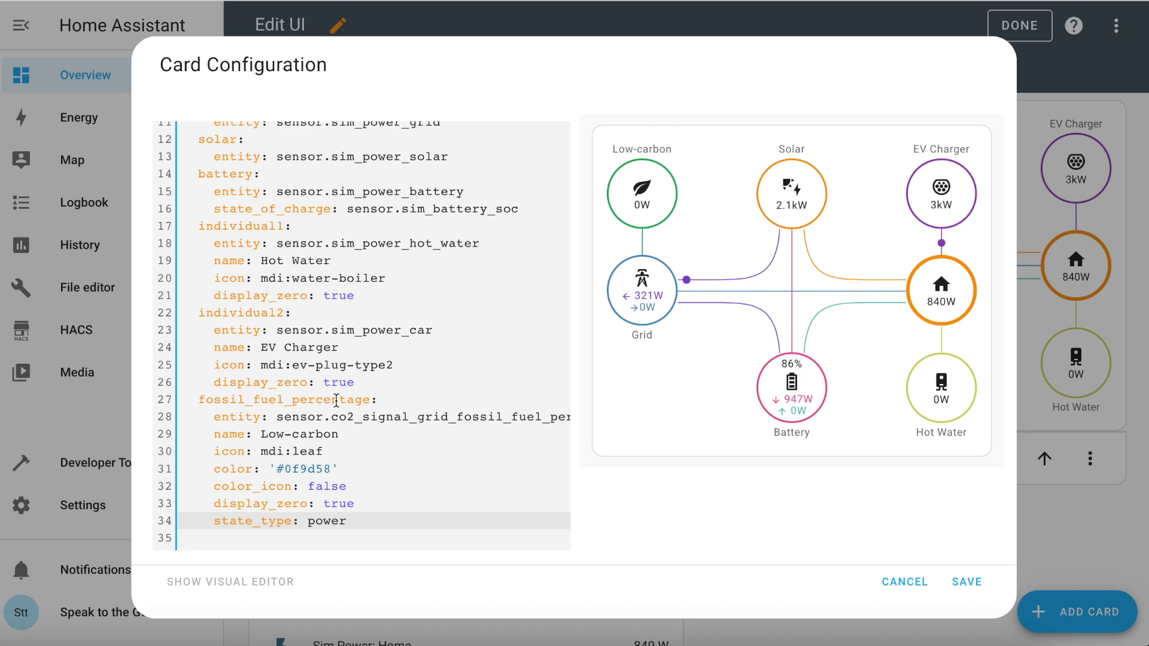
{"action": "left_click", "coordinate": [963, 579]}
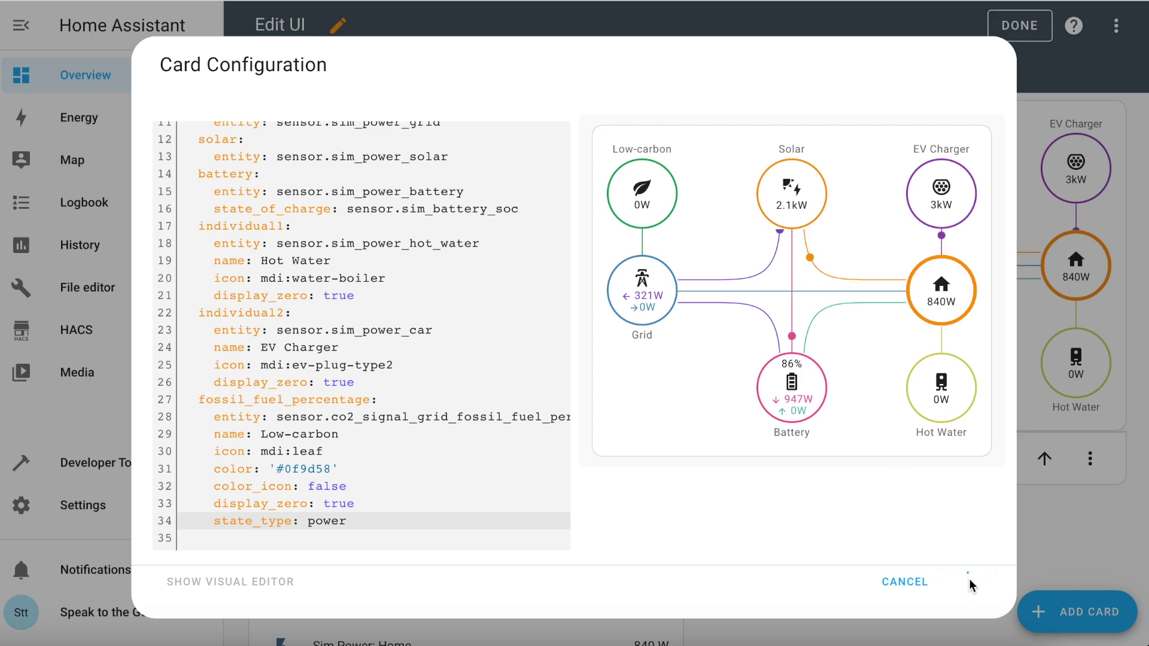
{"action": "left_click", "coordinate": [1036, 31]}
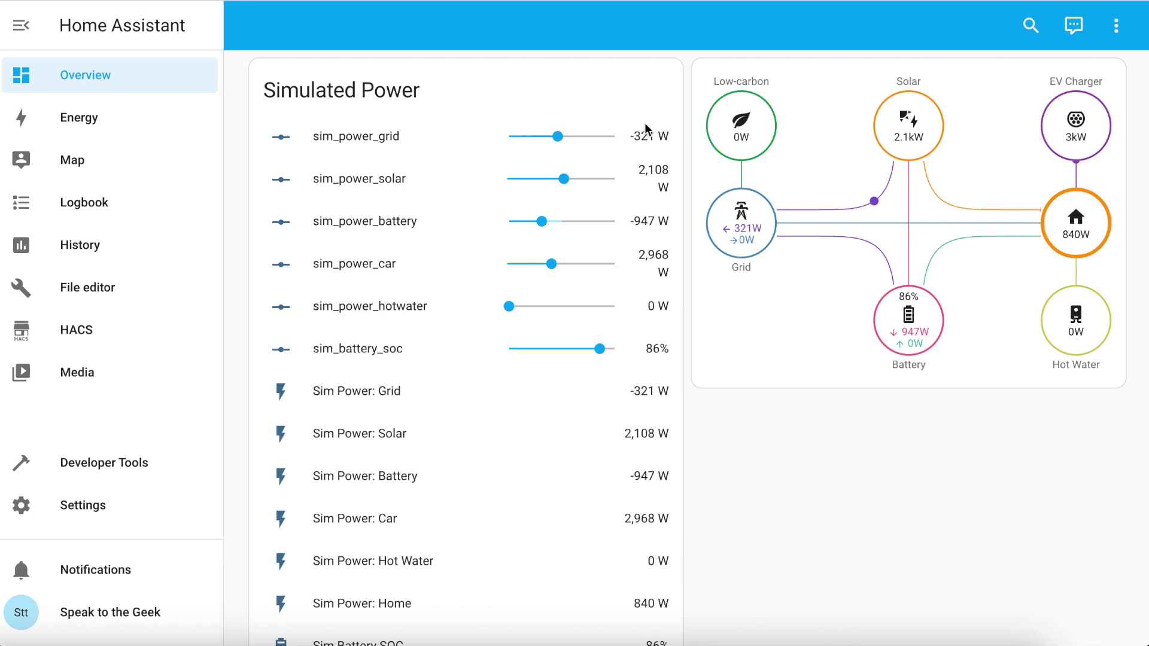
- Drag the sim_power_grid slider to about 1,479 W so the Low-carbon bubble reads 889 W
{"action": "left_click_drag", "start_coordinate": [557, 136], "coordinate": [585, 139]}
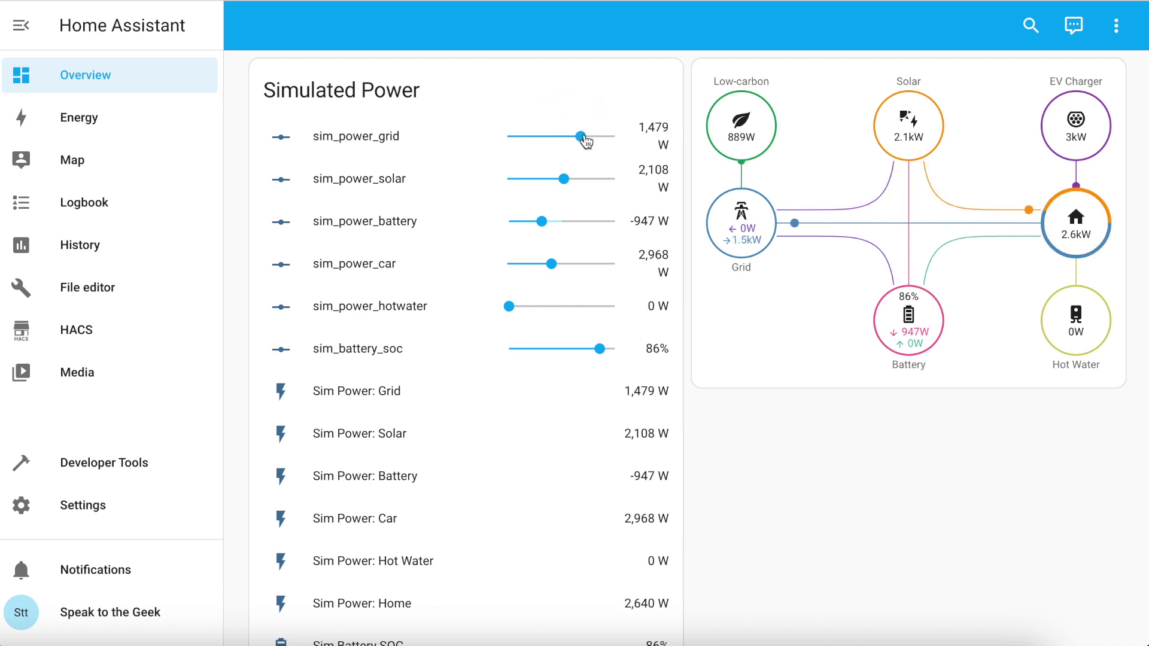